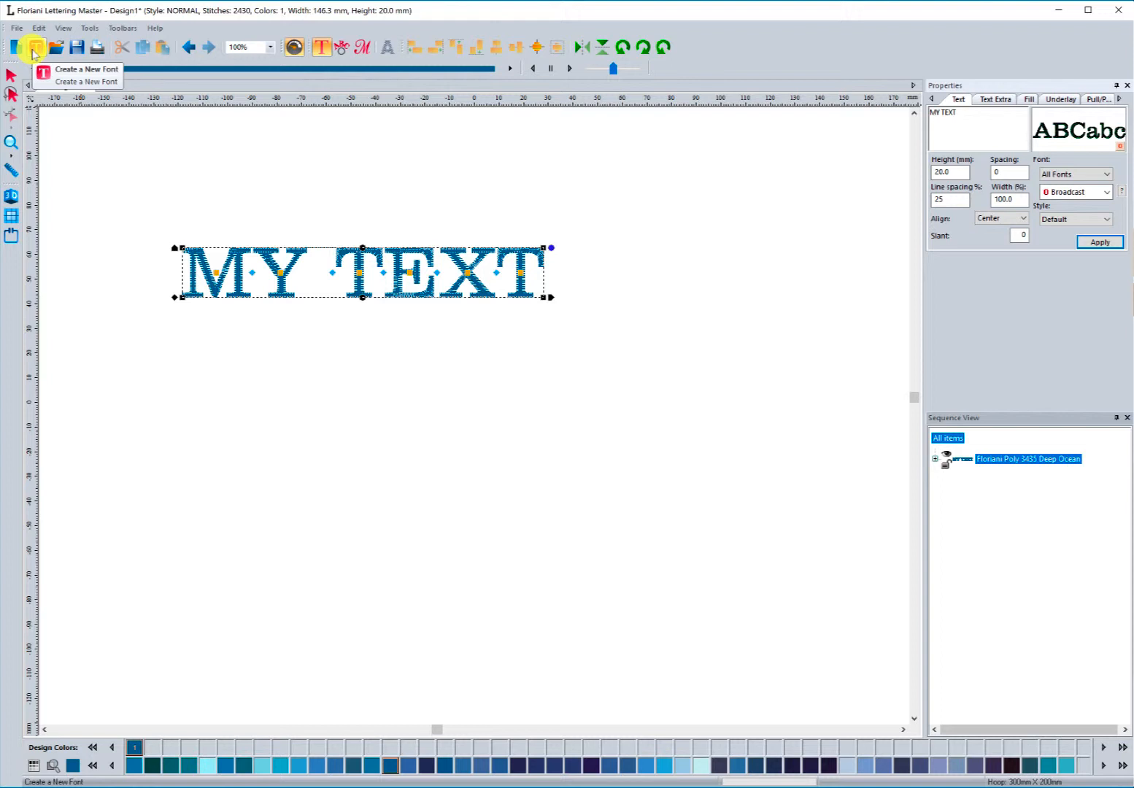
Create a new font and add A.waf through Z.waf from the Lowercase Letters WAF folder as its lowercase characters
left_click(34, 50)
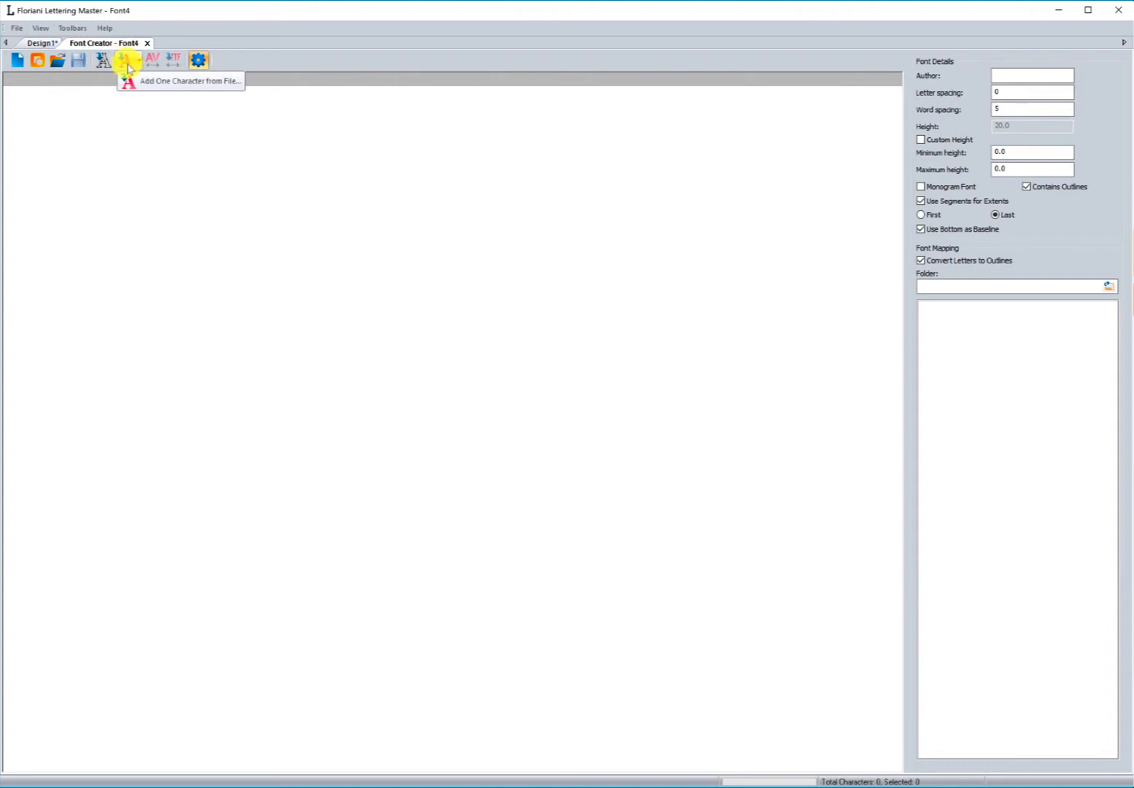
left_click(128, 67)
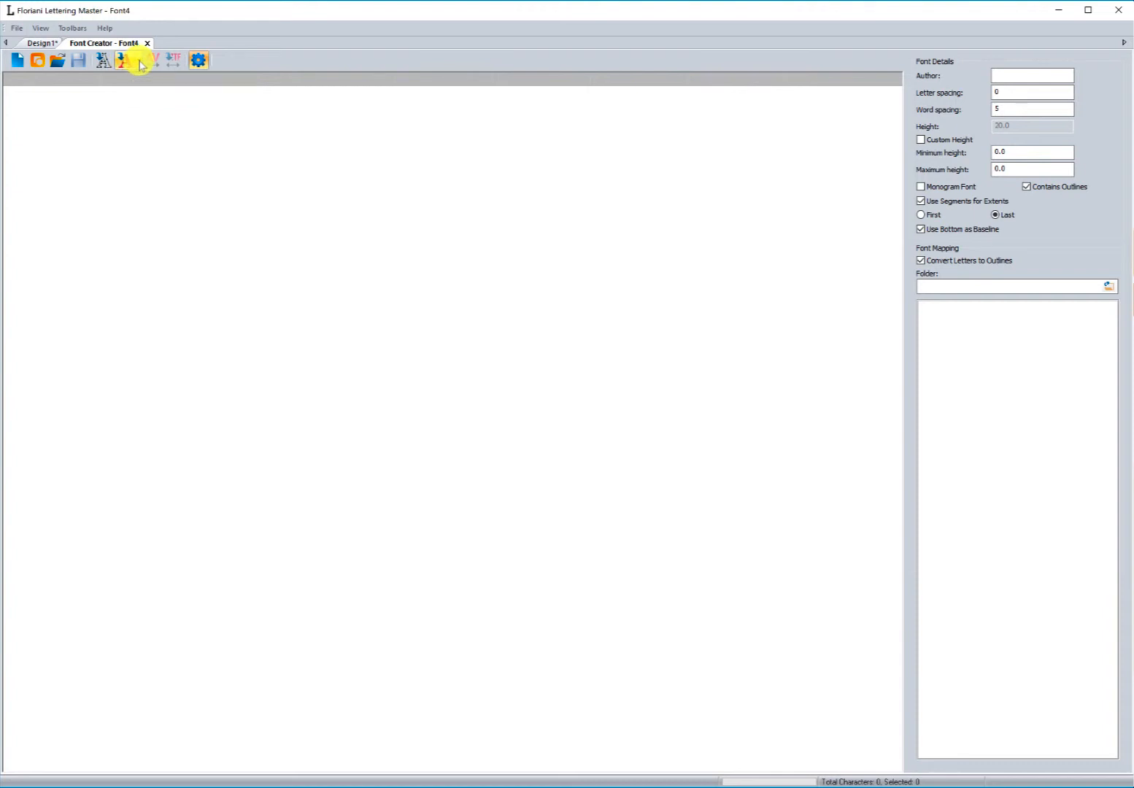
left_click(139, 63)
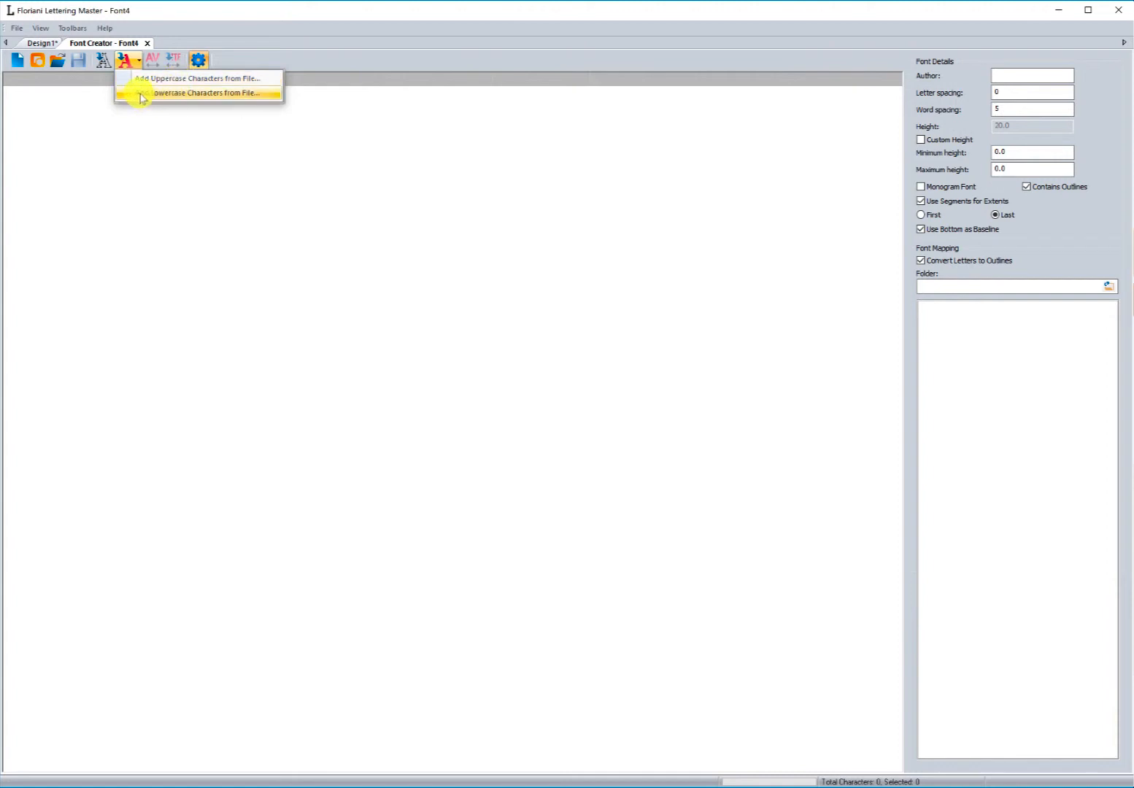
left_click(183, 95)
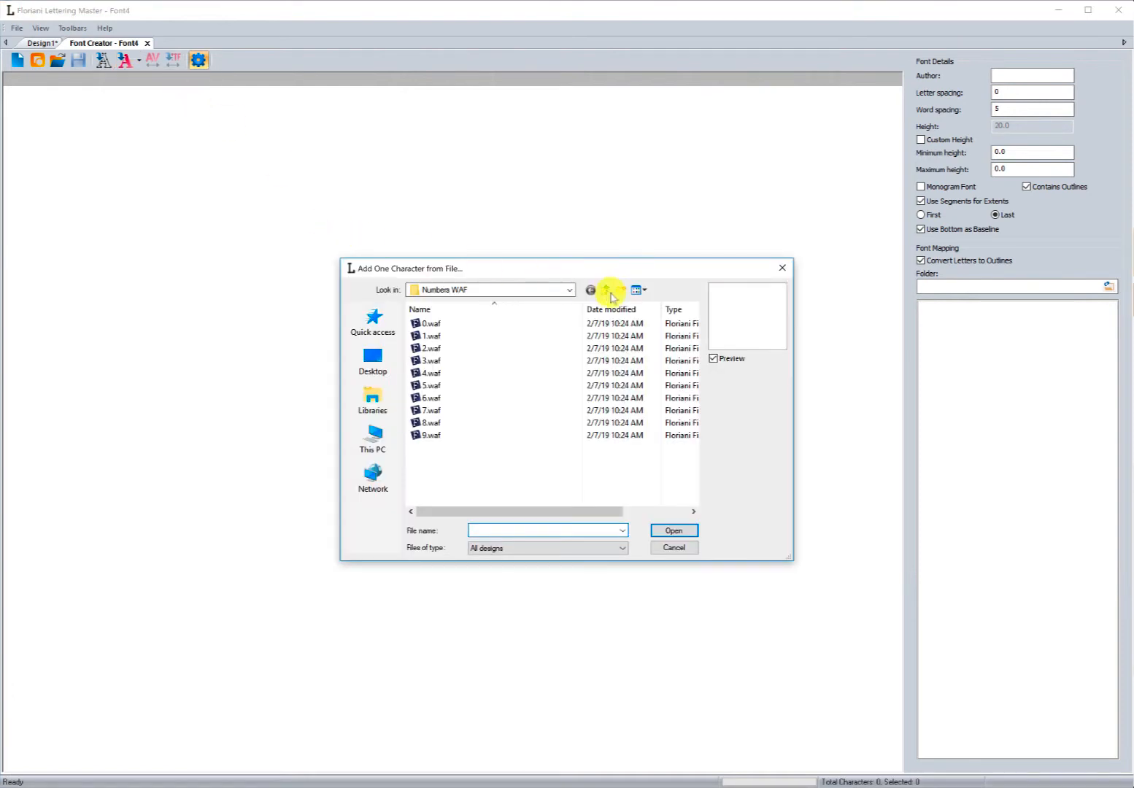
left_click(607, 290)
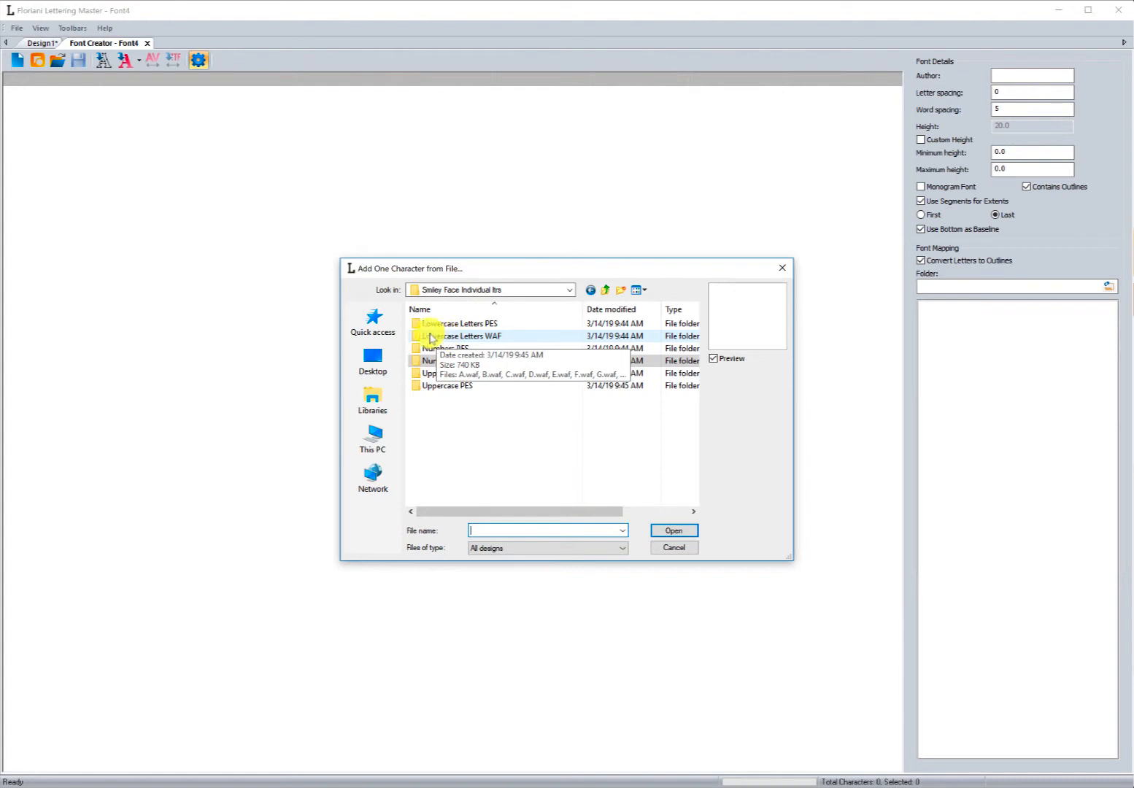
double_click(467, 338)
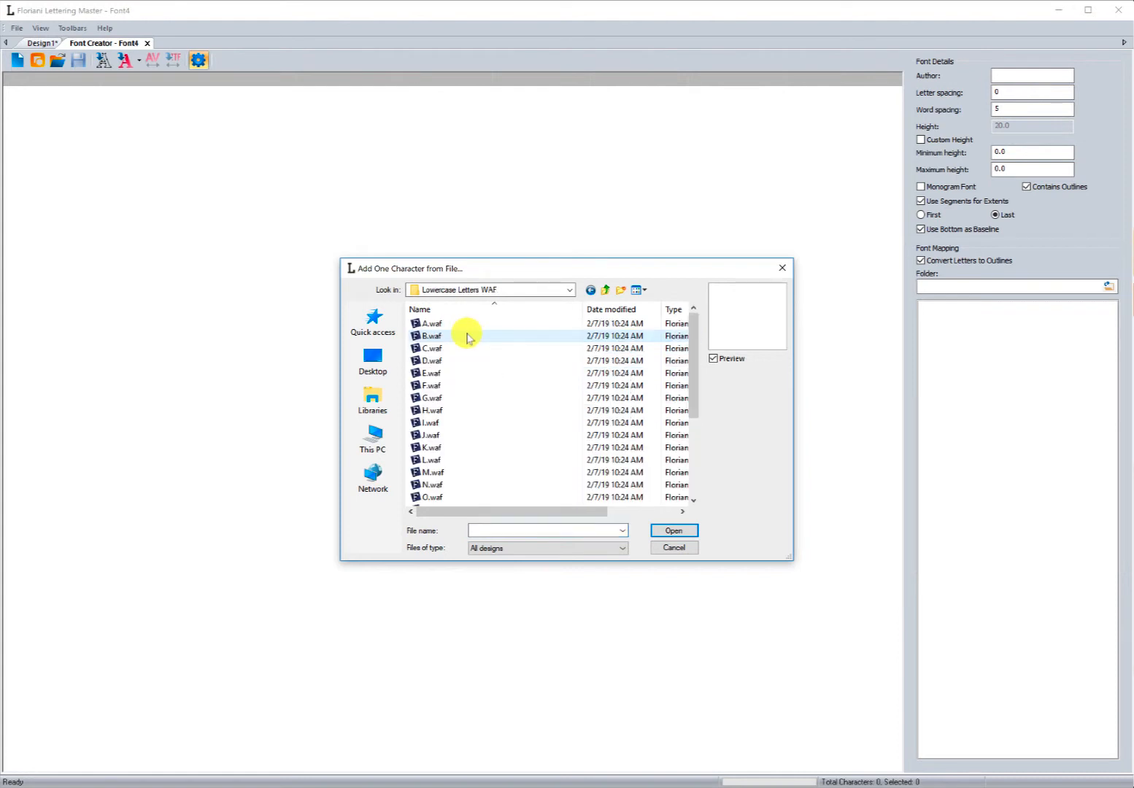
left_click(426, 325)
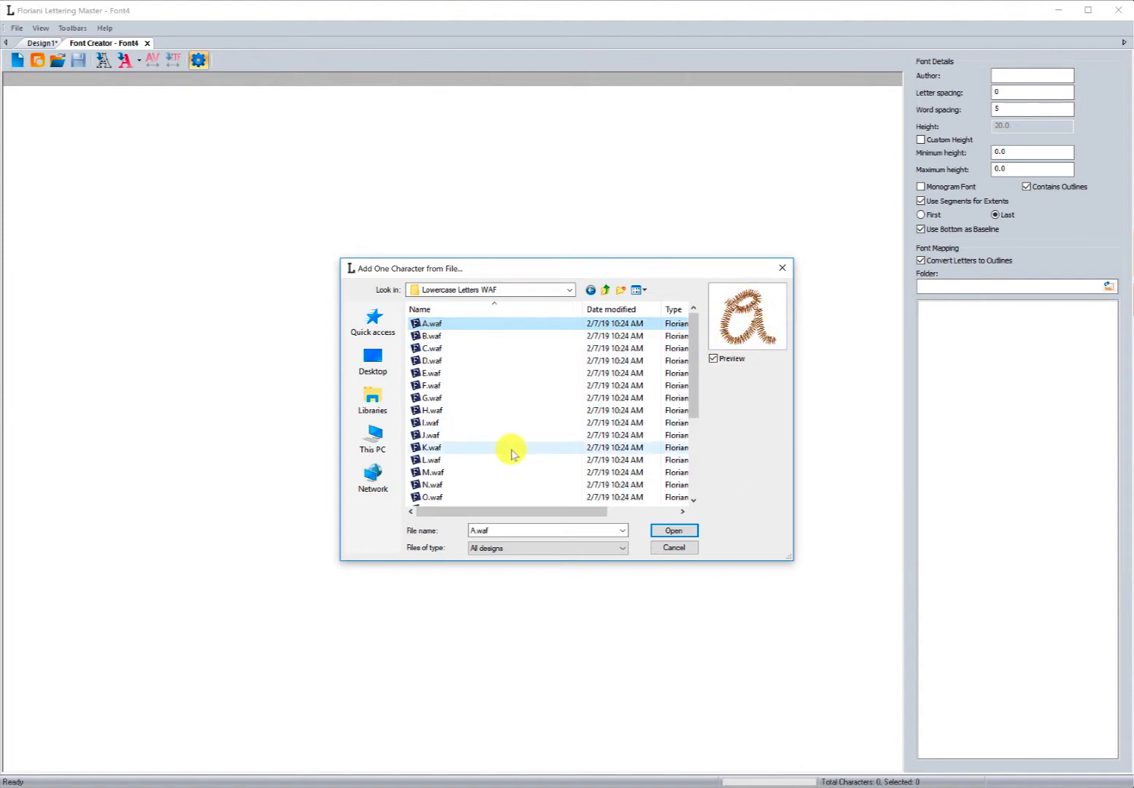
scroll(511, 450, "down", 4)
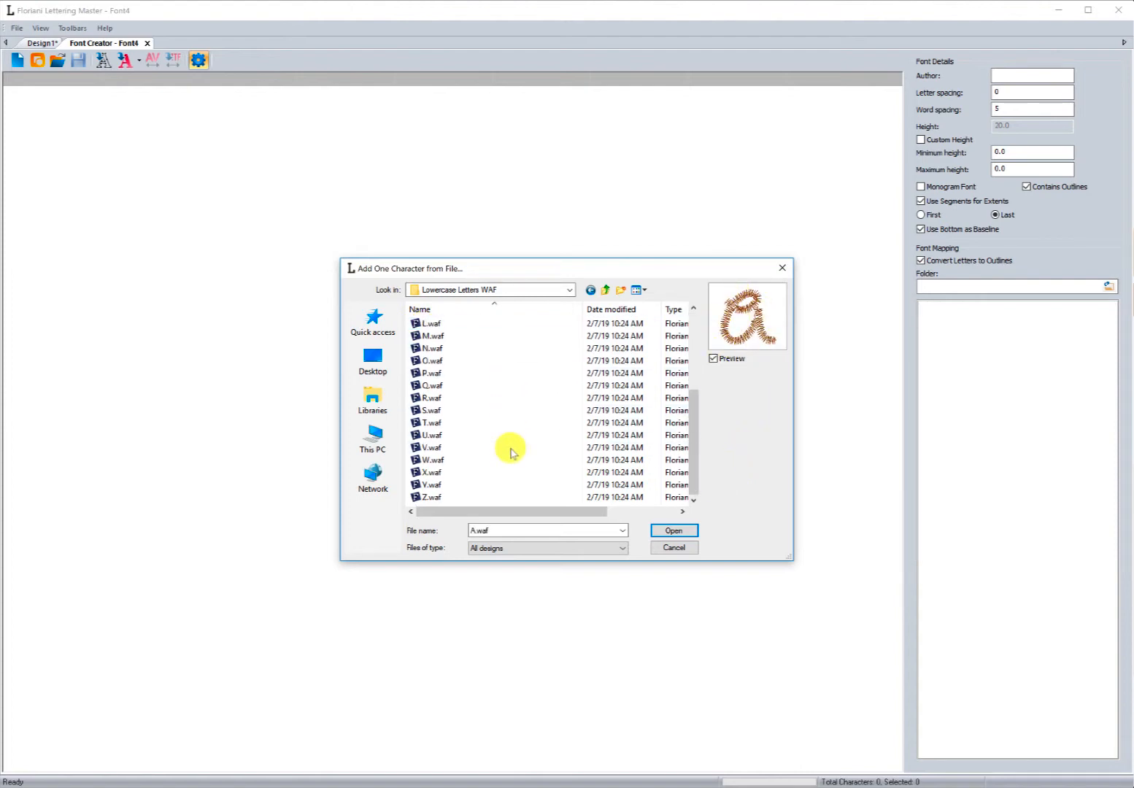
left_click(445, 497, "shift")
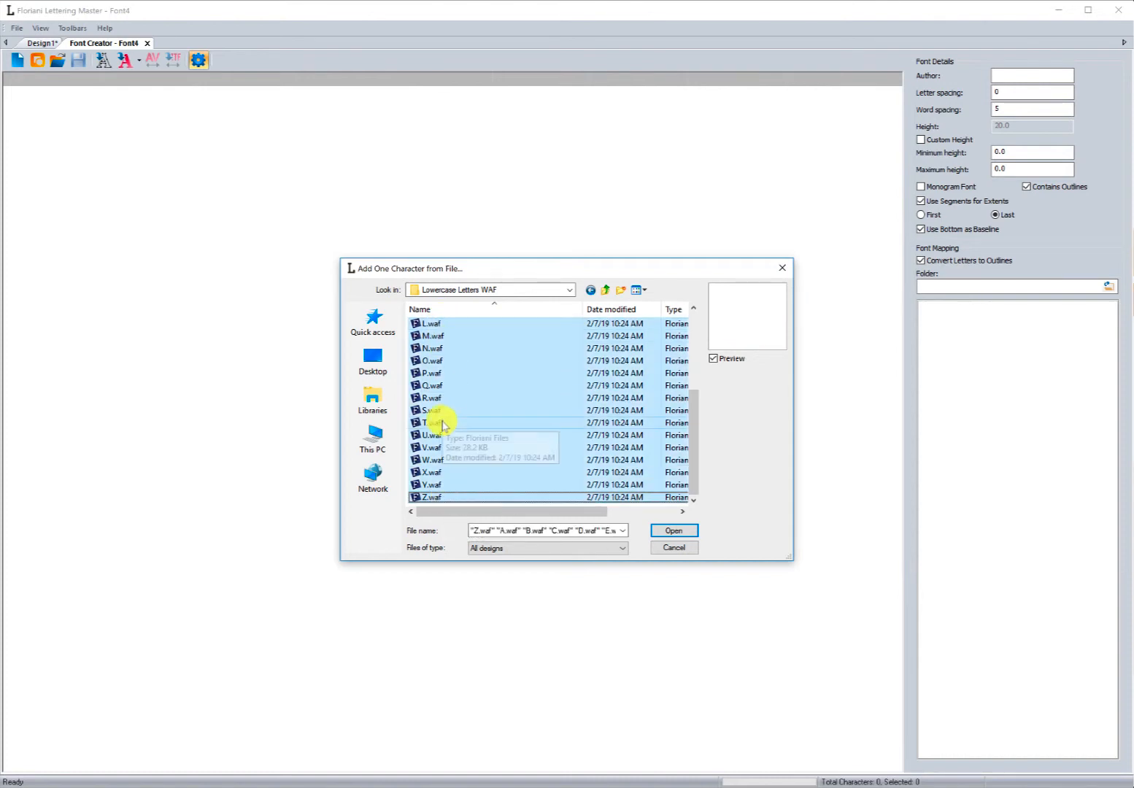
left_click(671, 531)
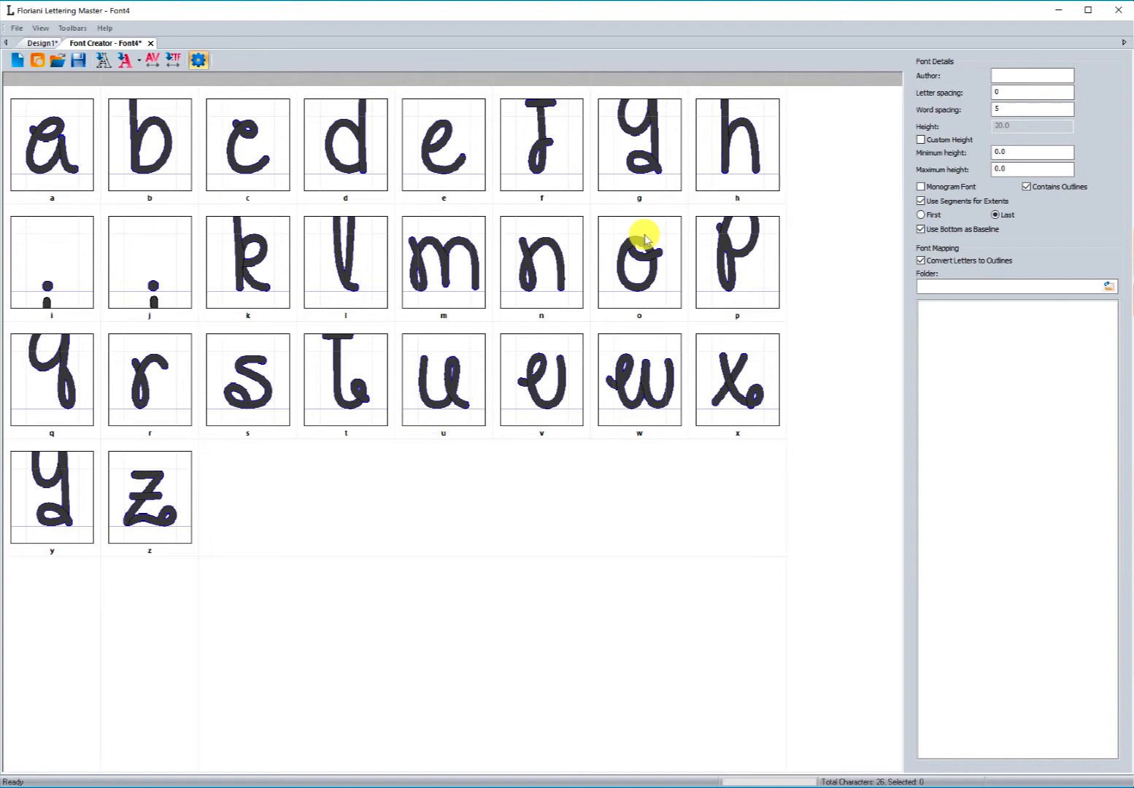
left_click(137, 64)
left_click(152, 92)
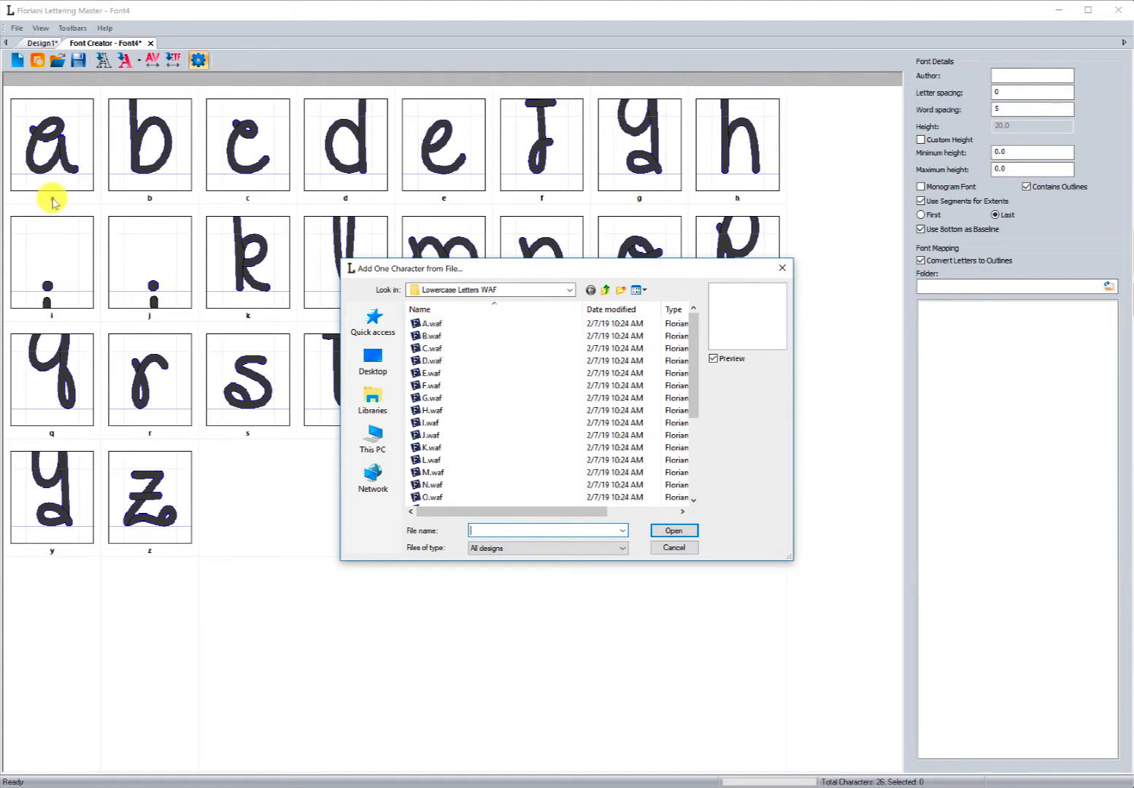
left_click(674, 548)
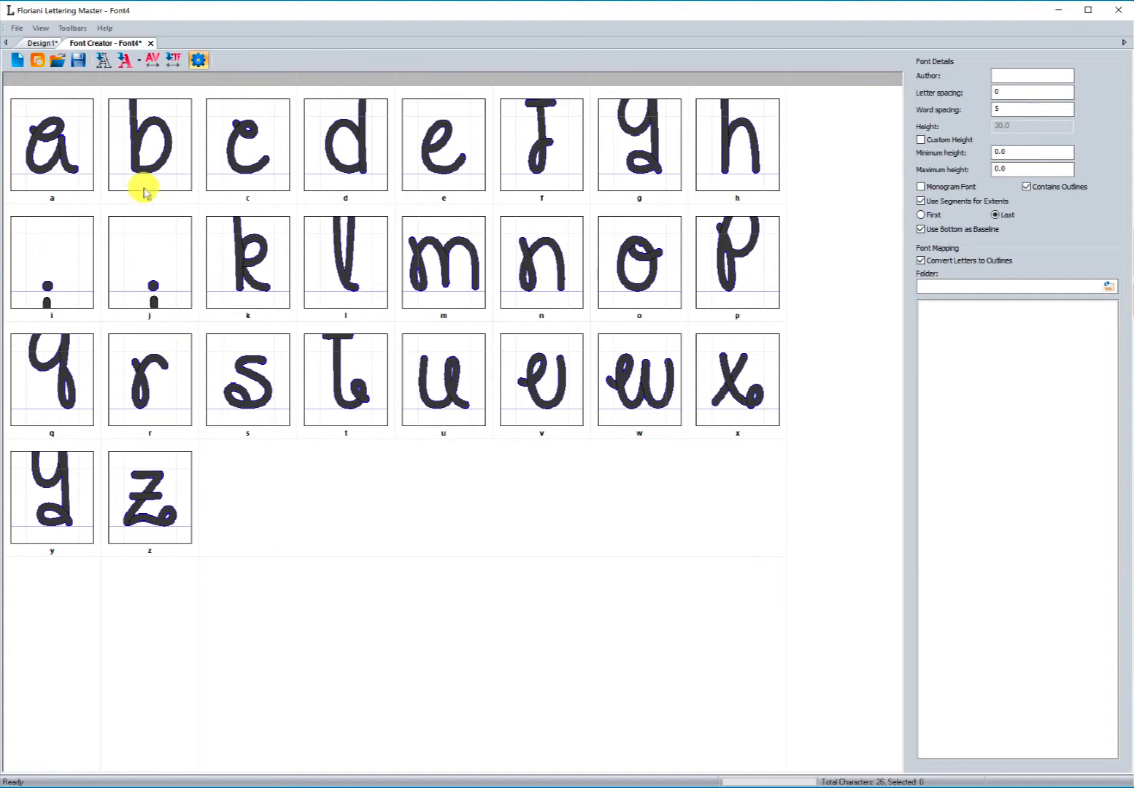
Add A.waf through Z.waf from the Uppercase Letters WAF folder to the font as its uppercase characters
left_click(139, 61)
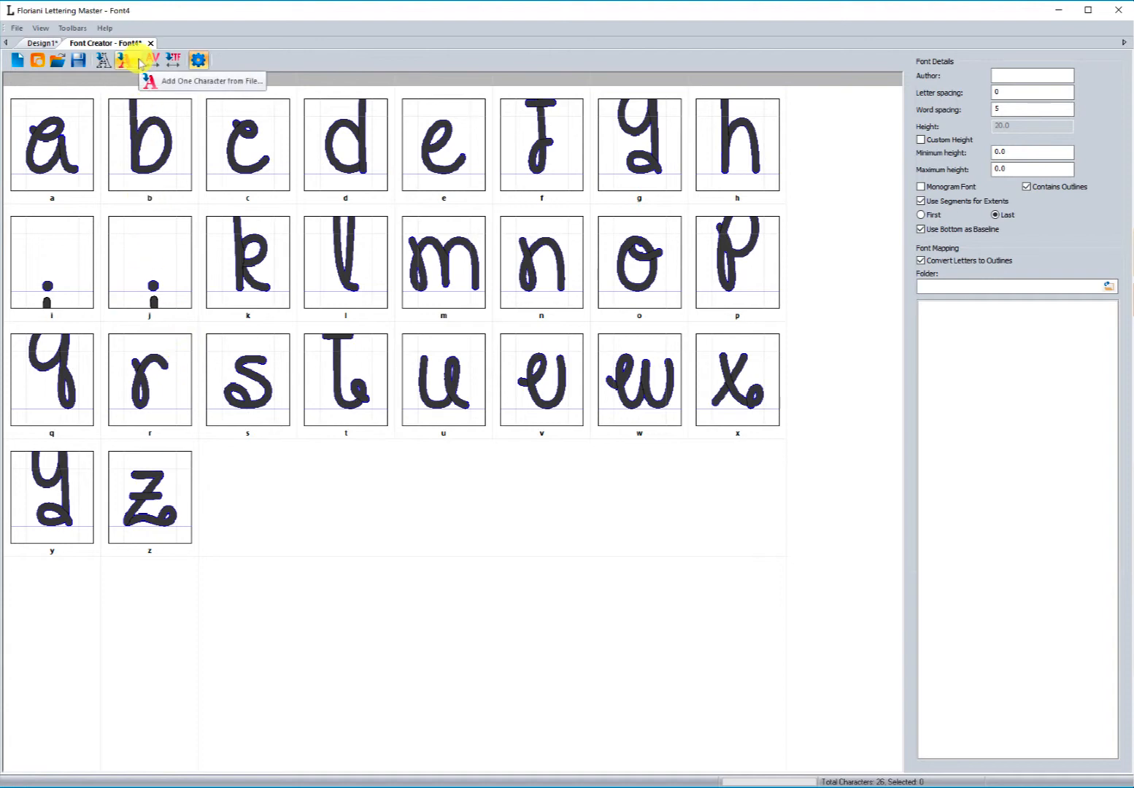
left_click(139, 62)
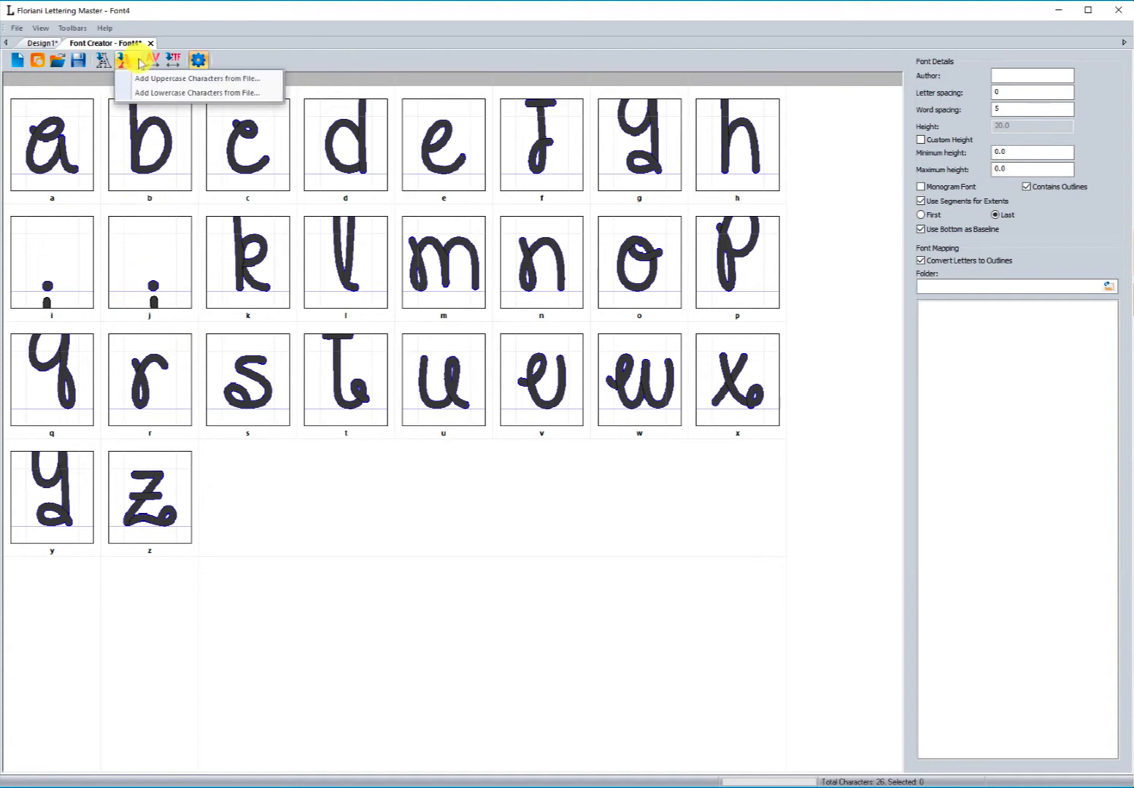
left_click(193, 79)
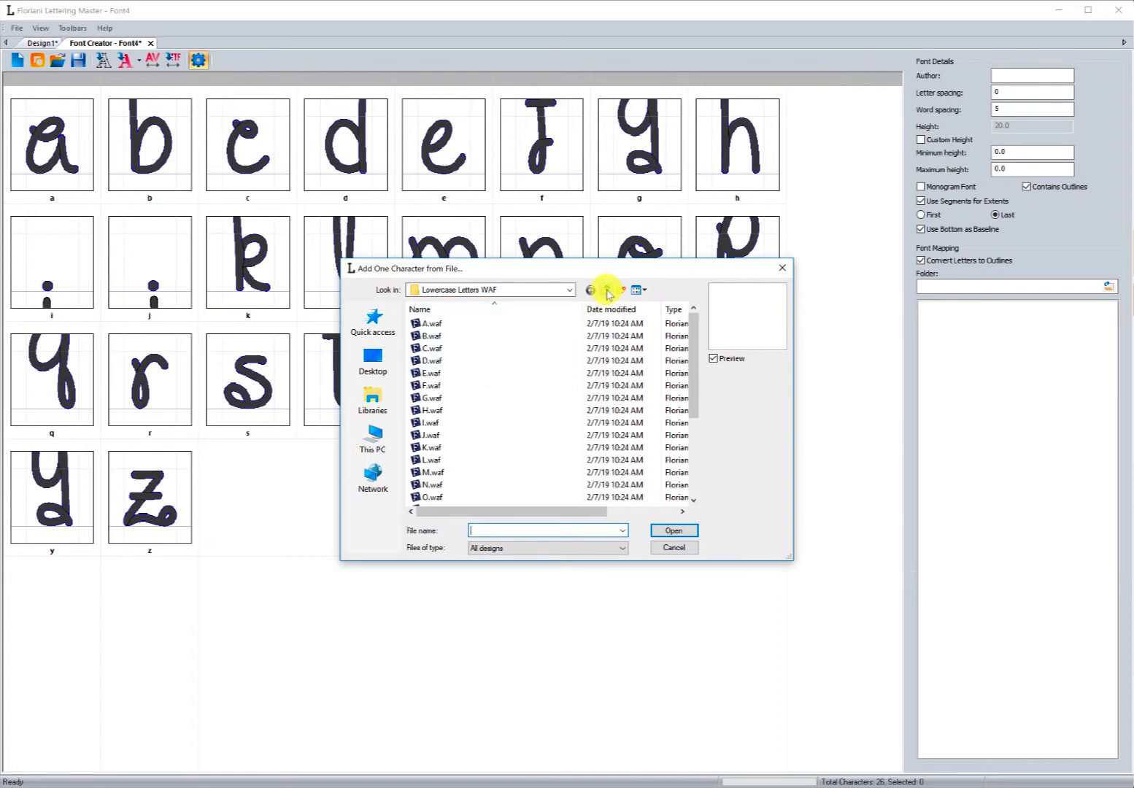
left_click(606, 290)
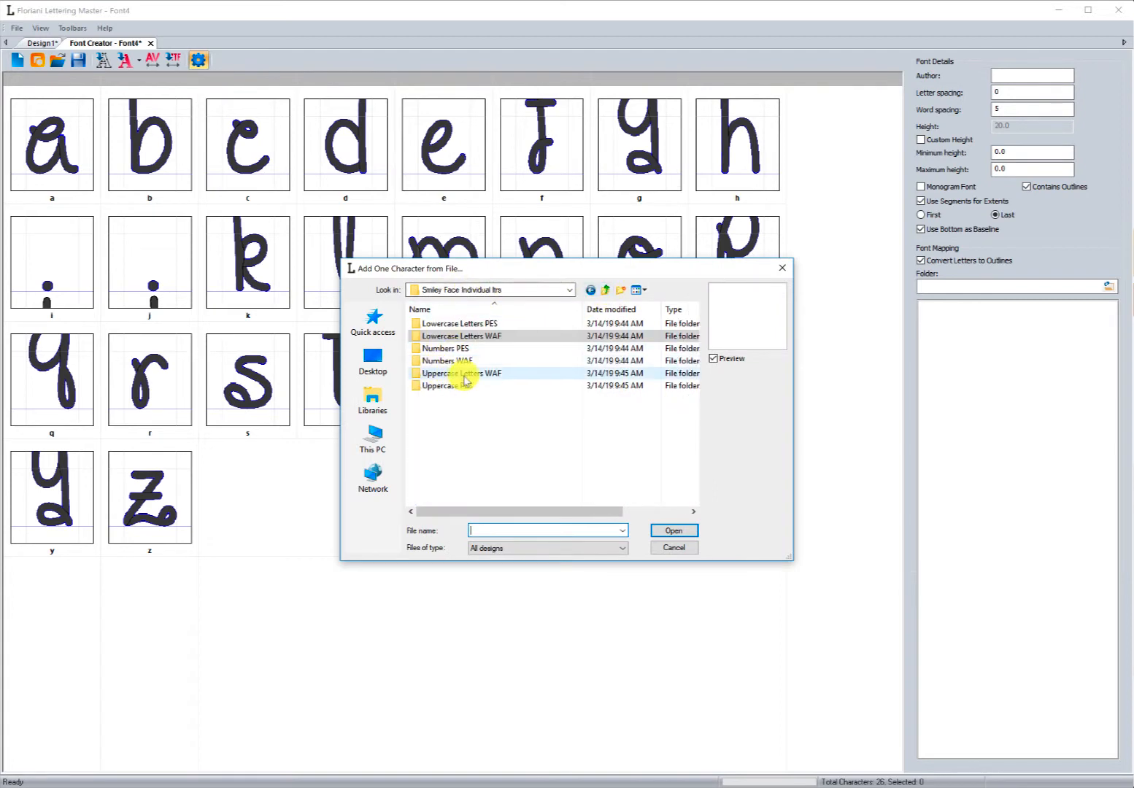
double_click(440, 374)
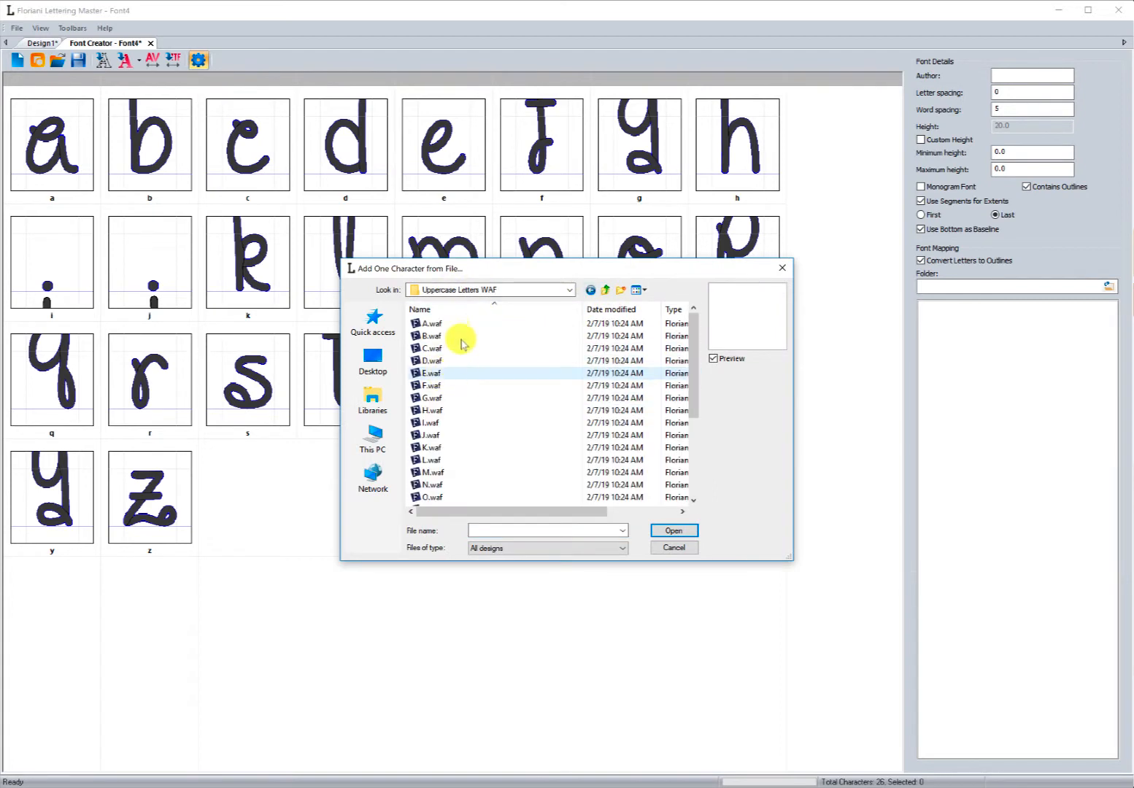
left_click(430, 323)
scroll(423, 406, "down", 4)
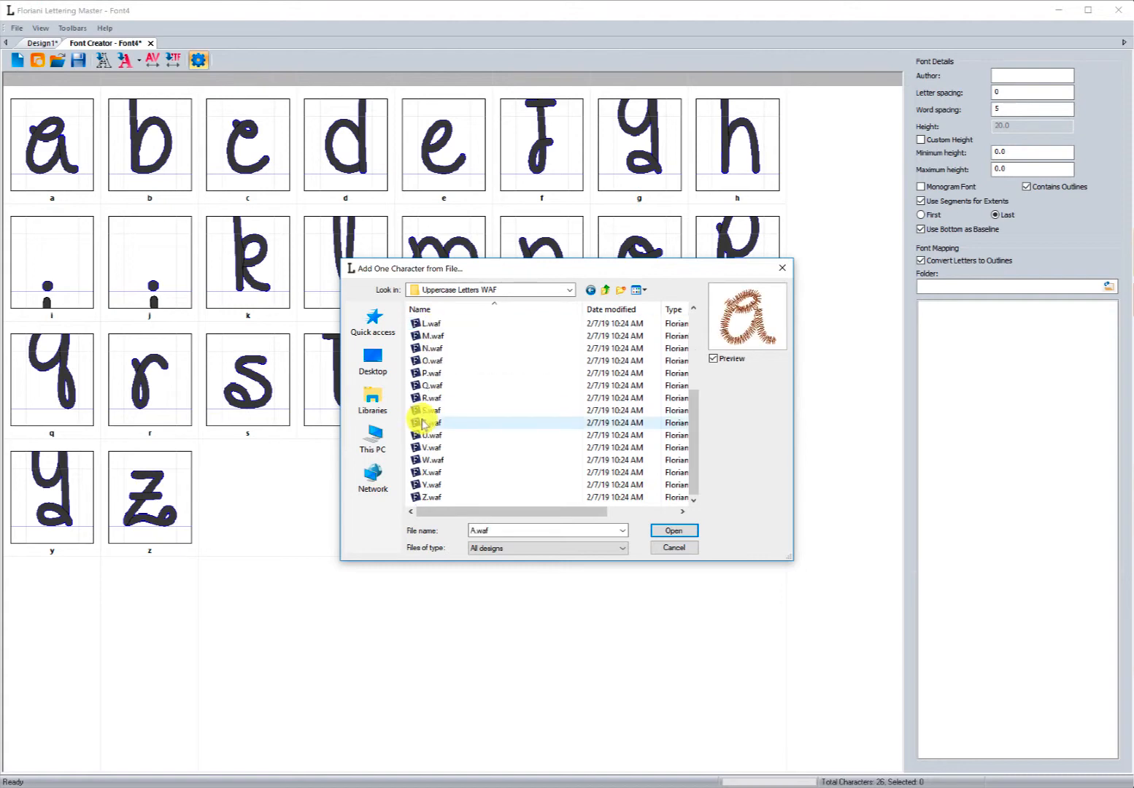
left_click(433, 499, "shift")
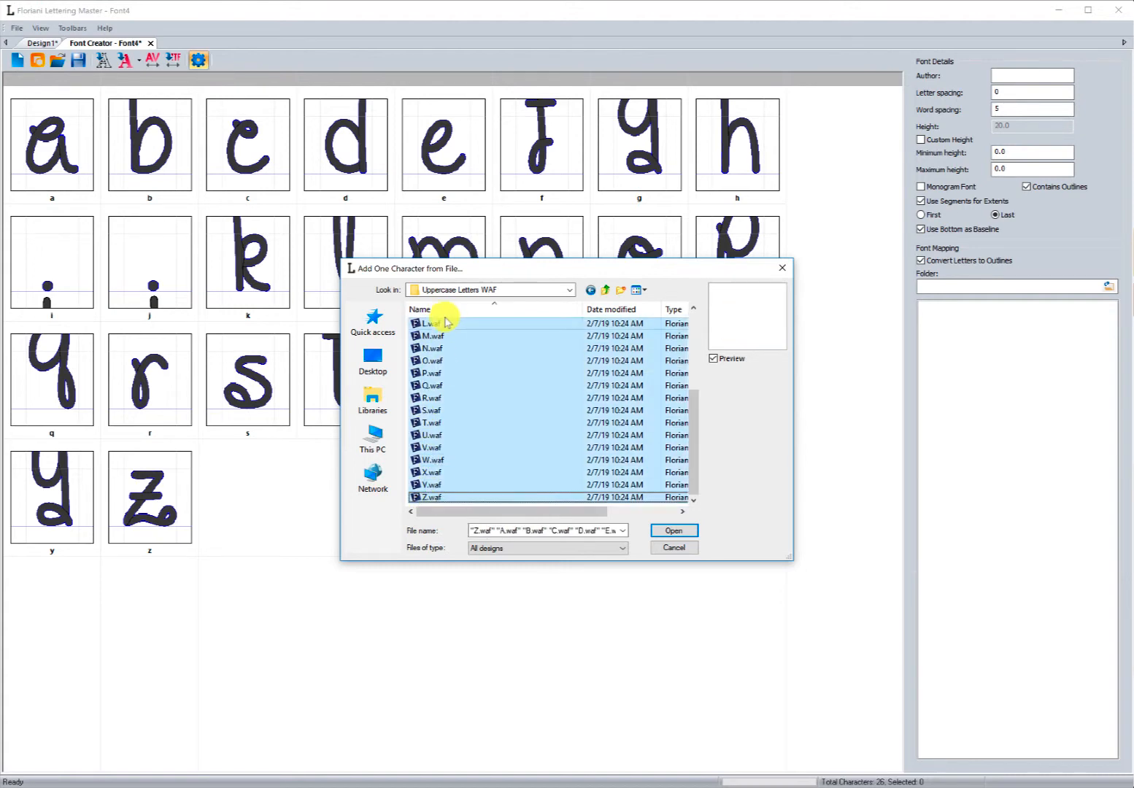
left_click(664, 535)
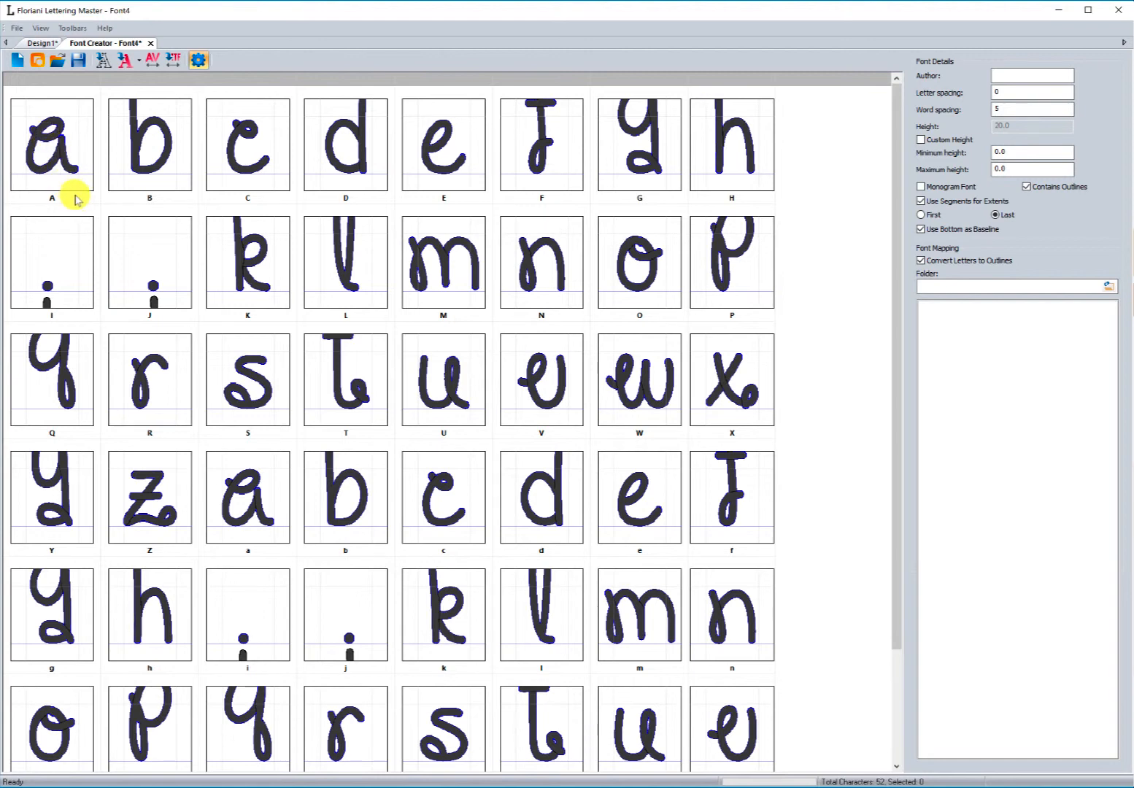
left_click(40, 44)
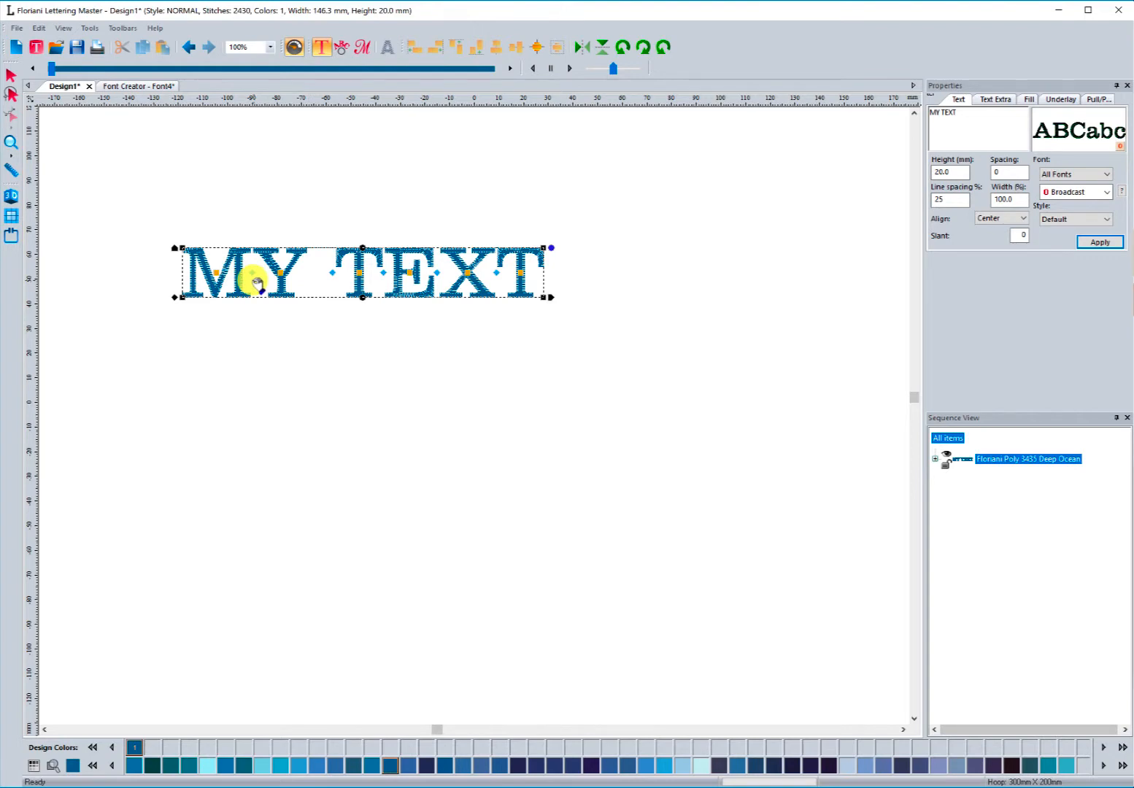
left_click(137, 87)
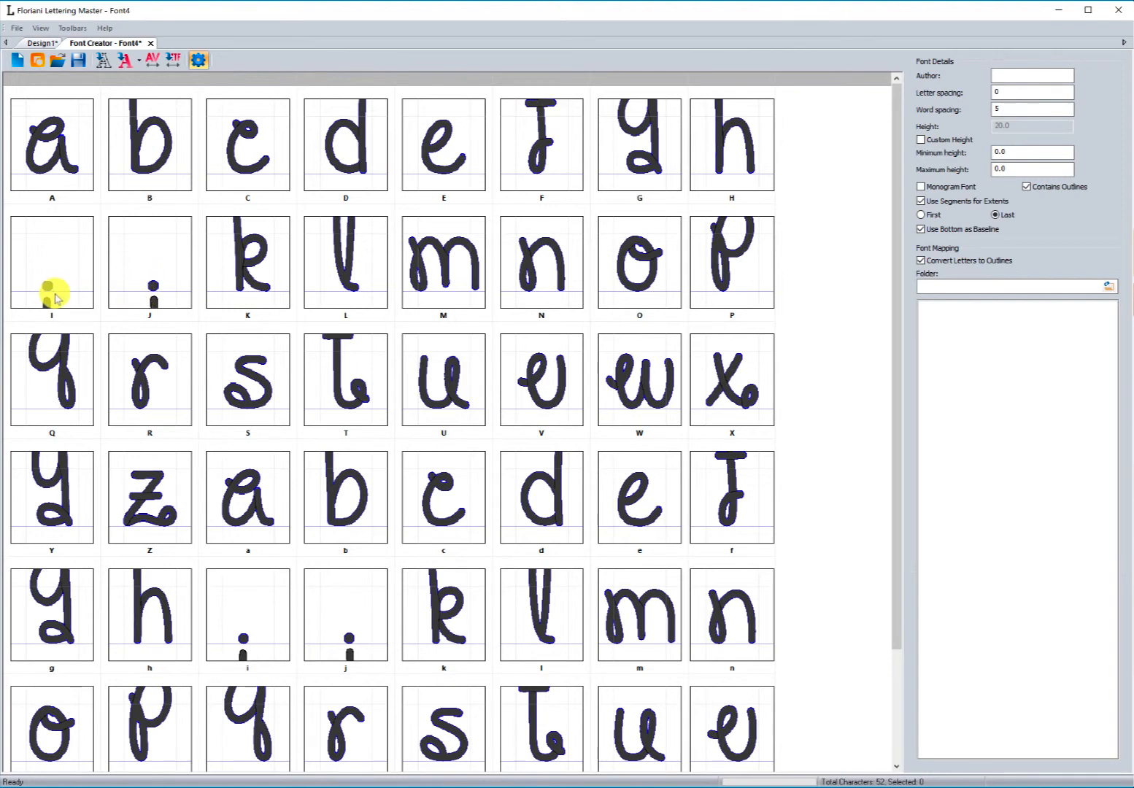
left_click(62, 260)
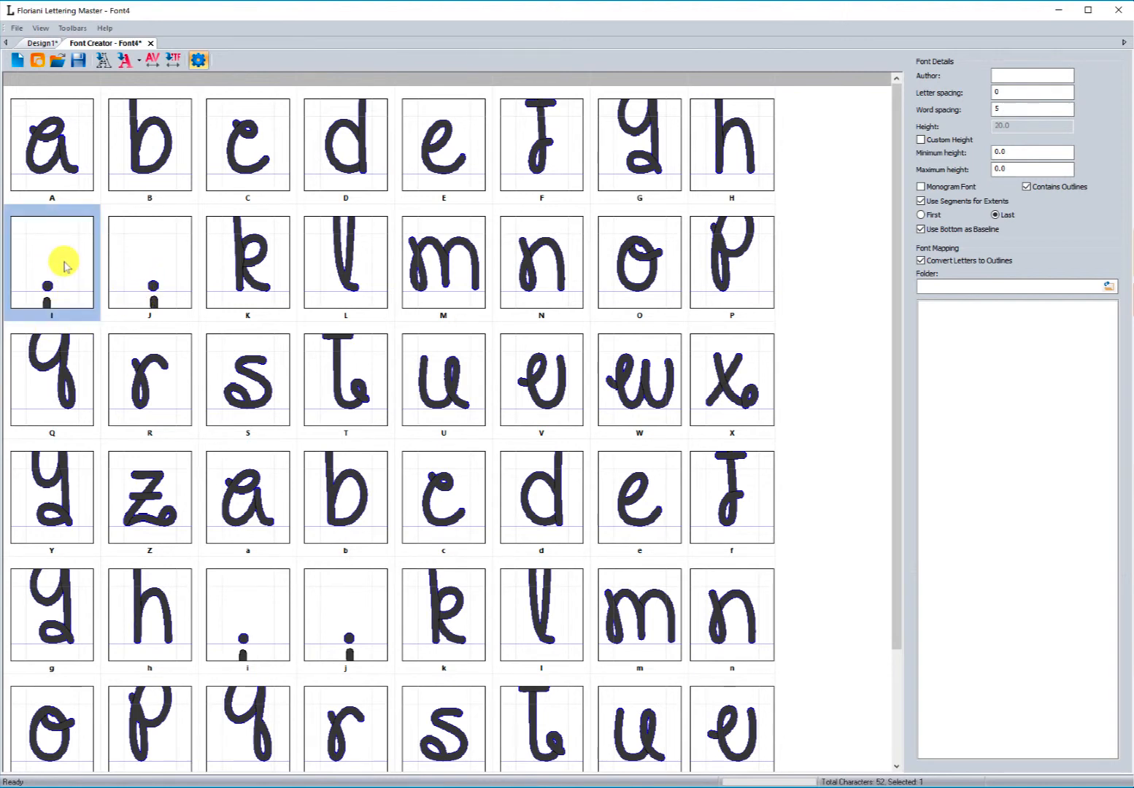
right_click(62, 260)
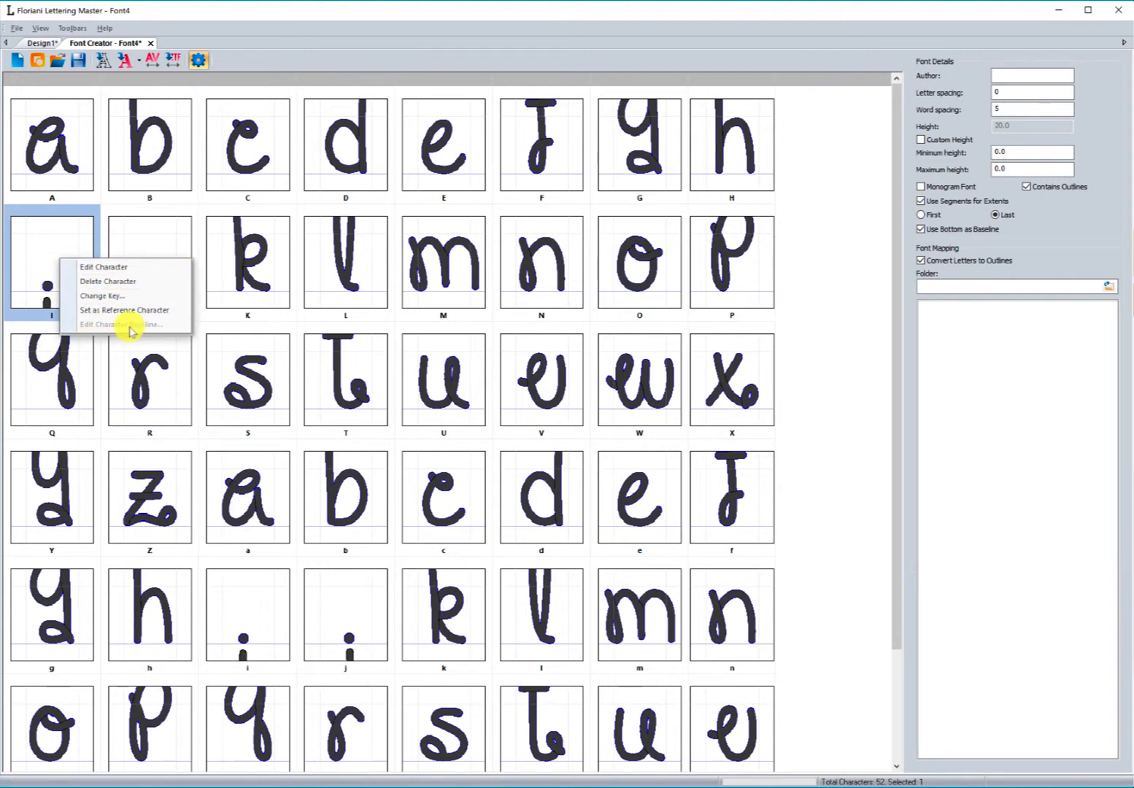
left_click(36, 246)
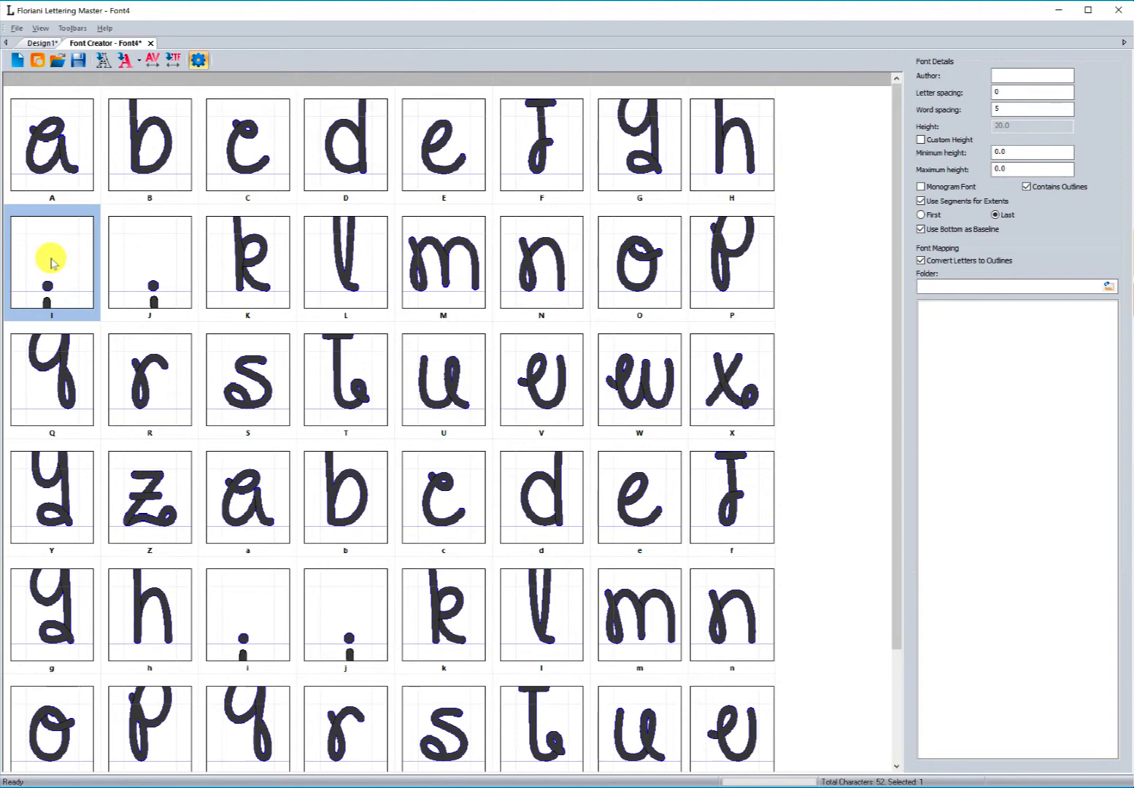
Open the uppercase A character for editing, inspect the segments under its thread colour, and close it
left_click(57, 152)
right_click(57, 152)
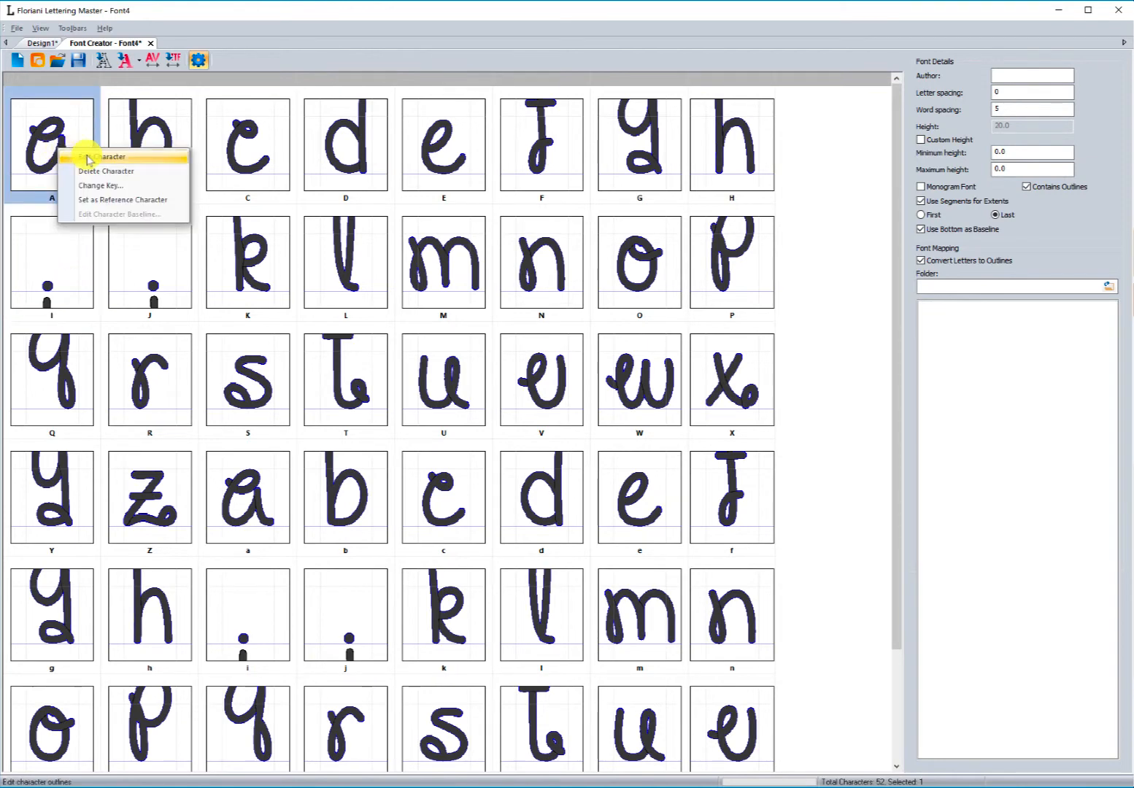
left_click(86, 155)
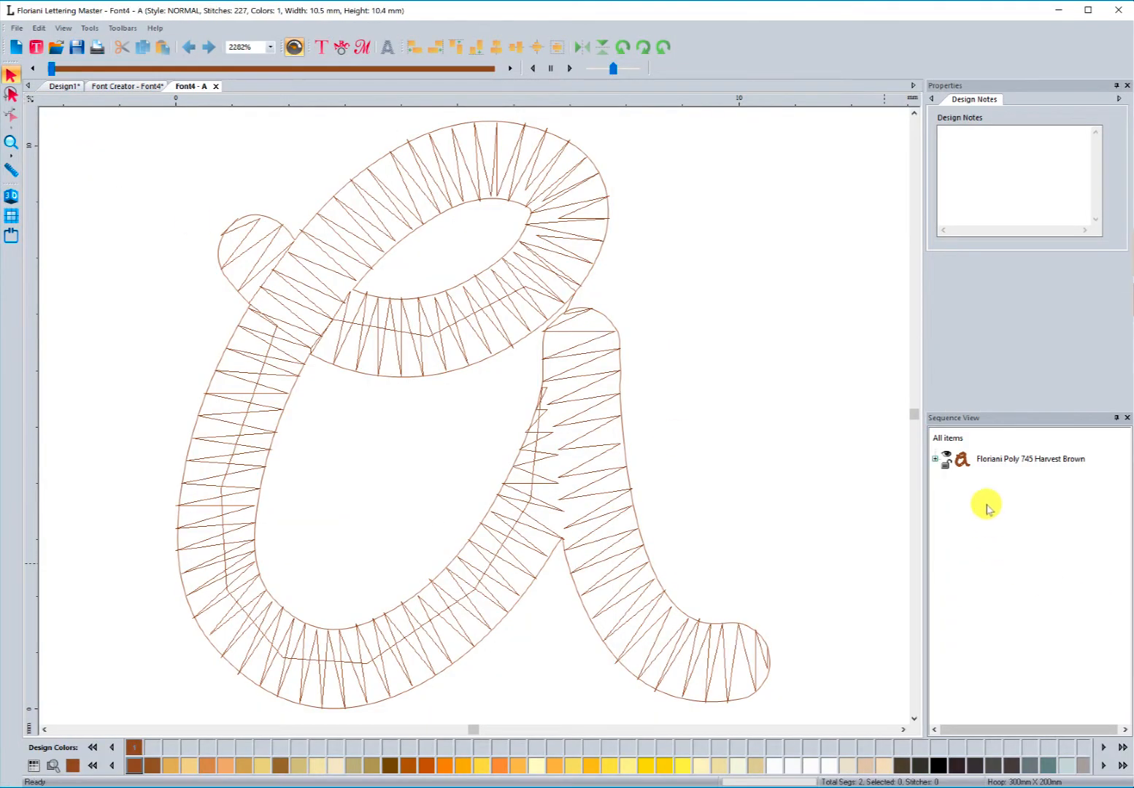
left_click(935, 458)
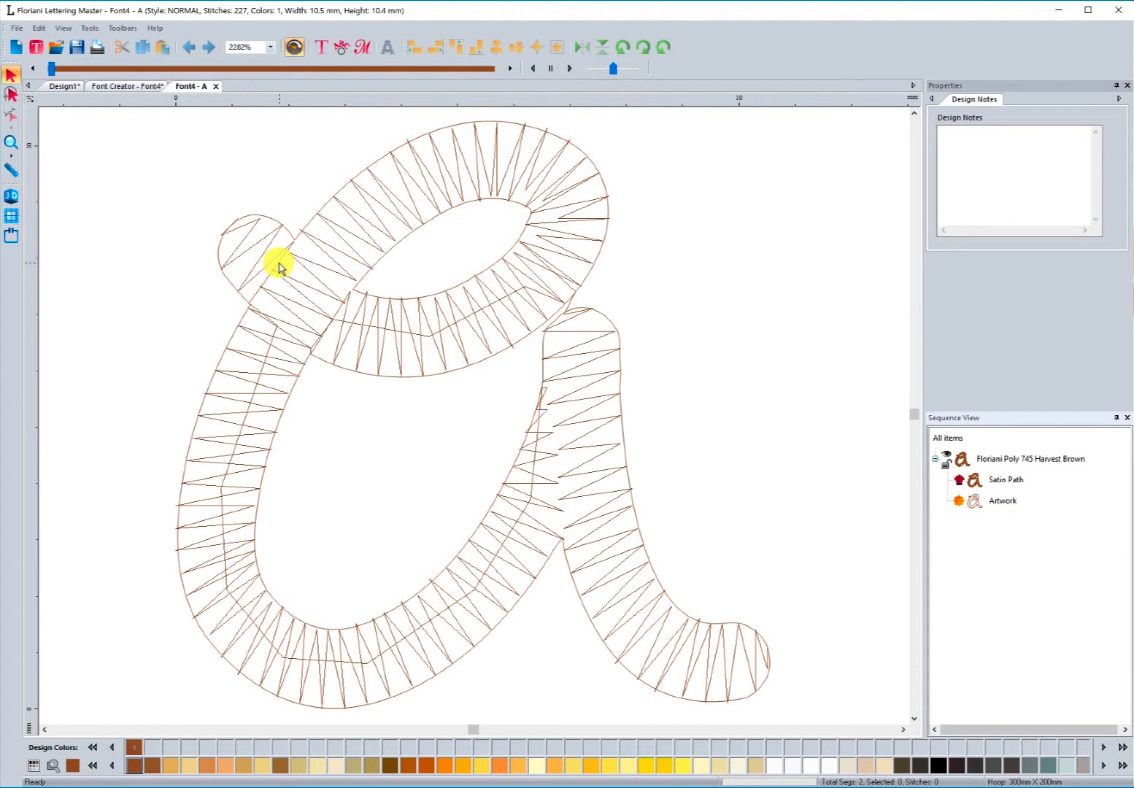
left_click(216, 86)
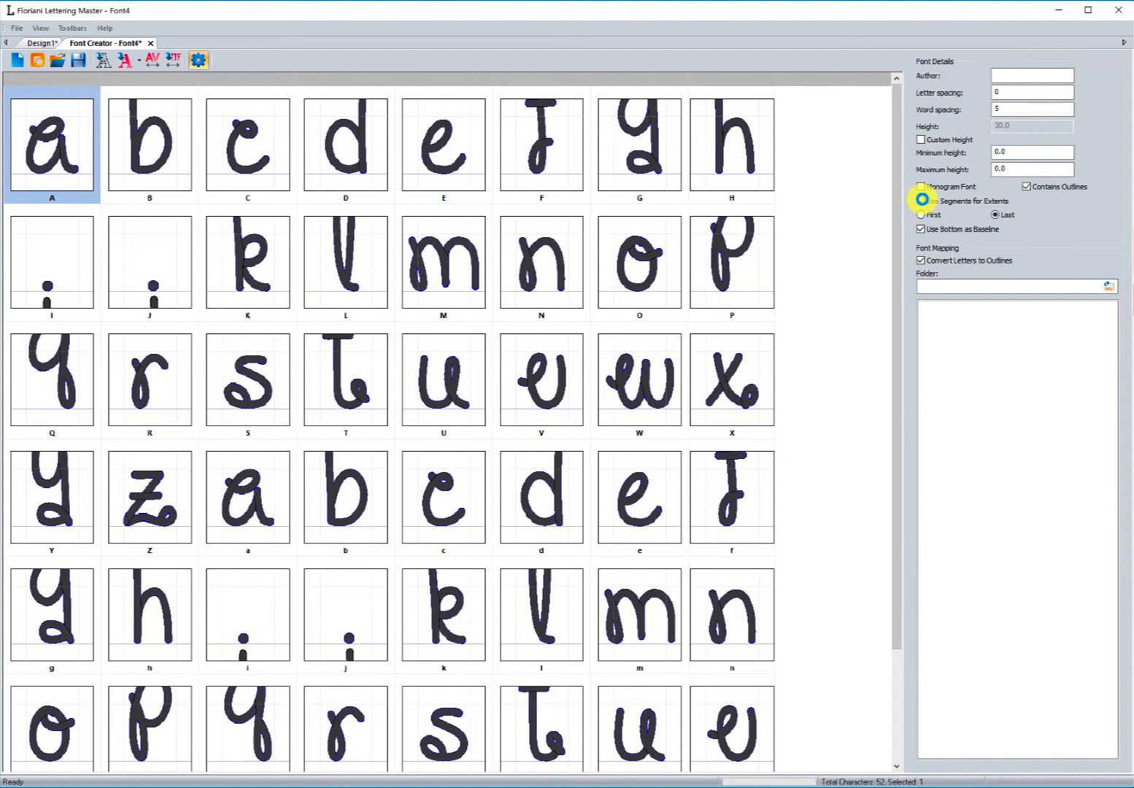
Turn off Use Segments for Extents for the font and check the editing options of the uppercase I character
left_click(922, 202)
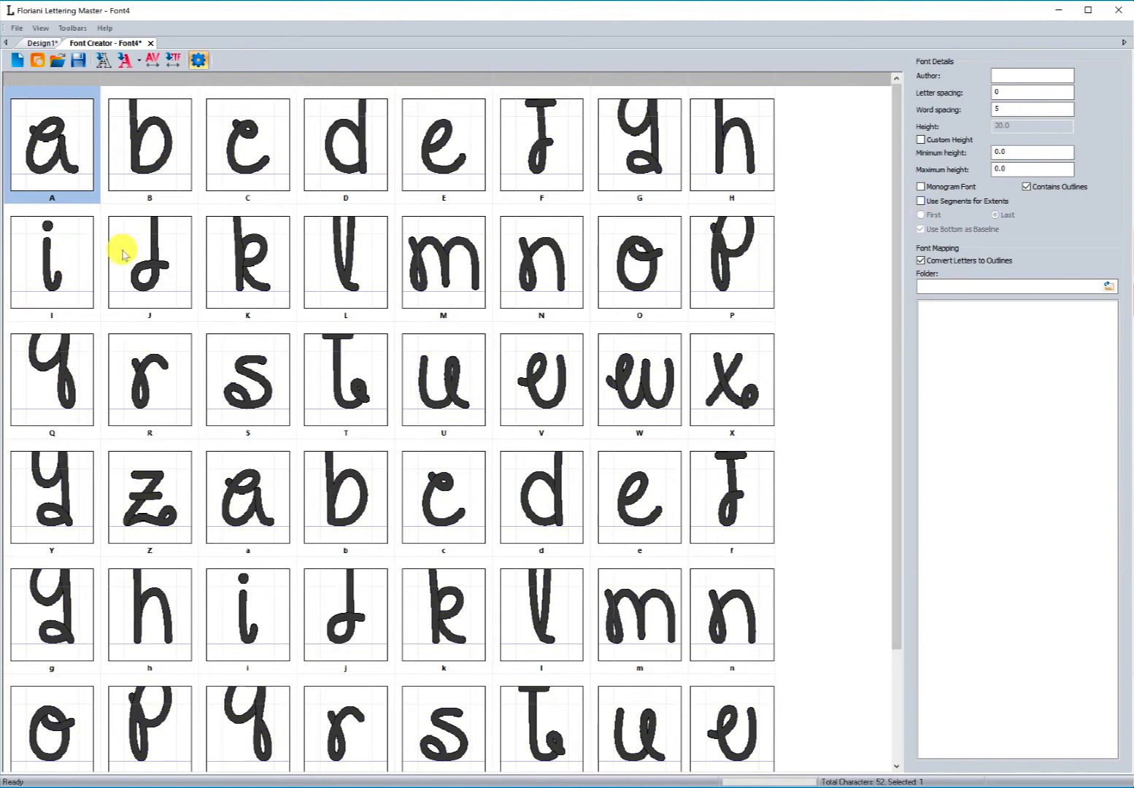
left_click(51, 274)
right_click(51, 274)
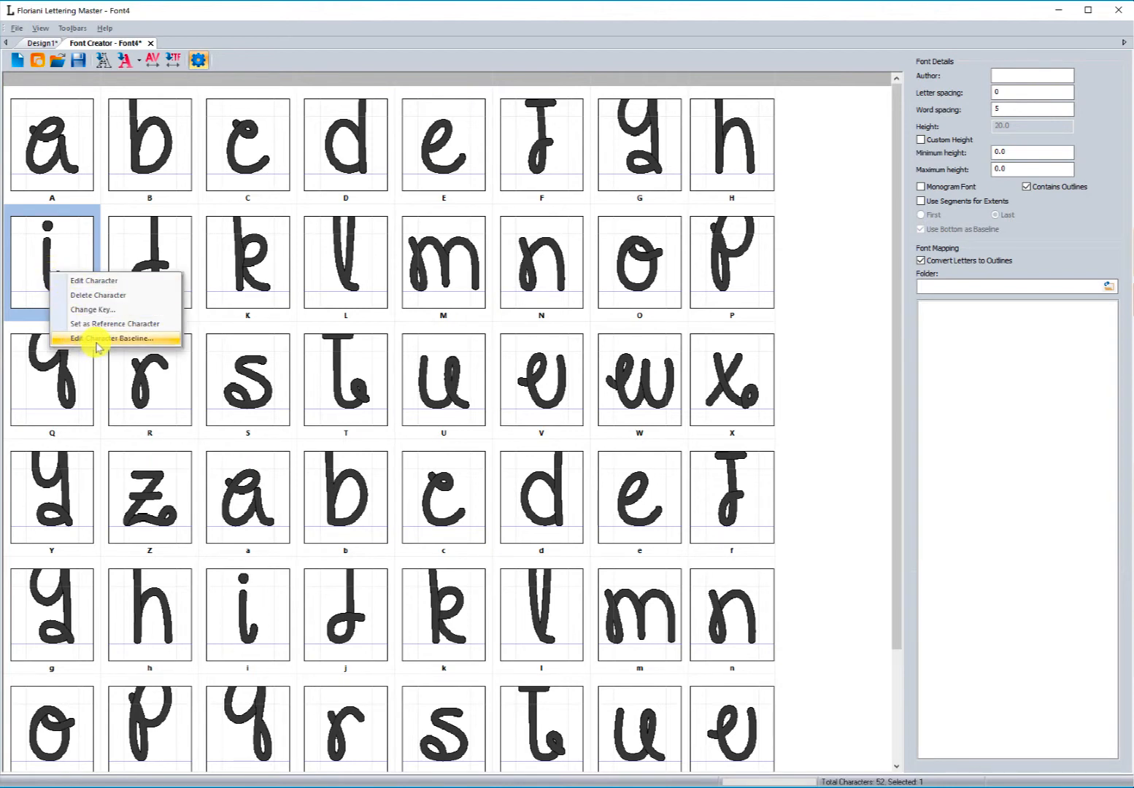
Open the uppercase J character for editing, examine its satin path and artwork segments, and close it
left_click(141, 243)
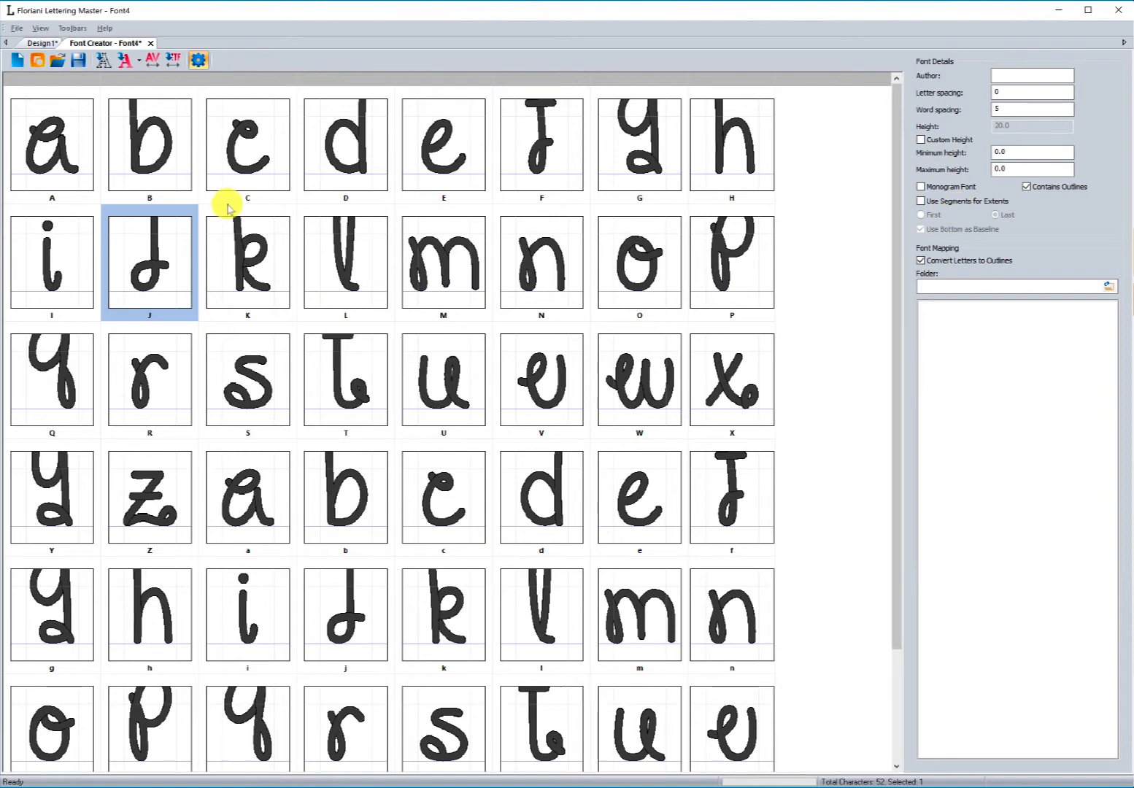
right_click(161, 239)
left_click(183, 248)
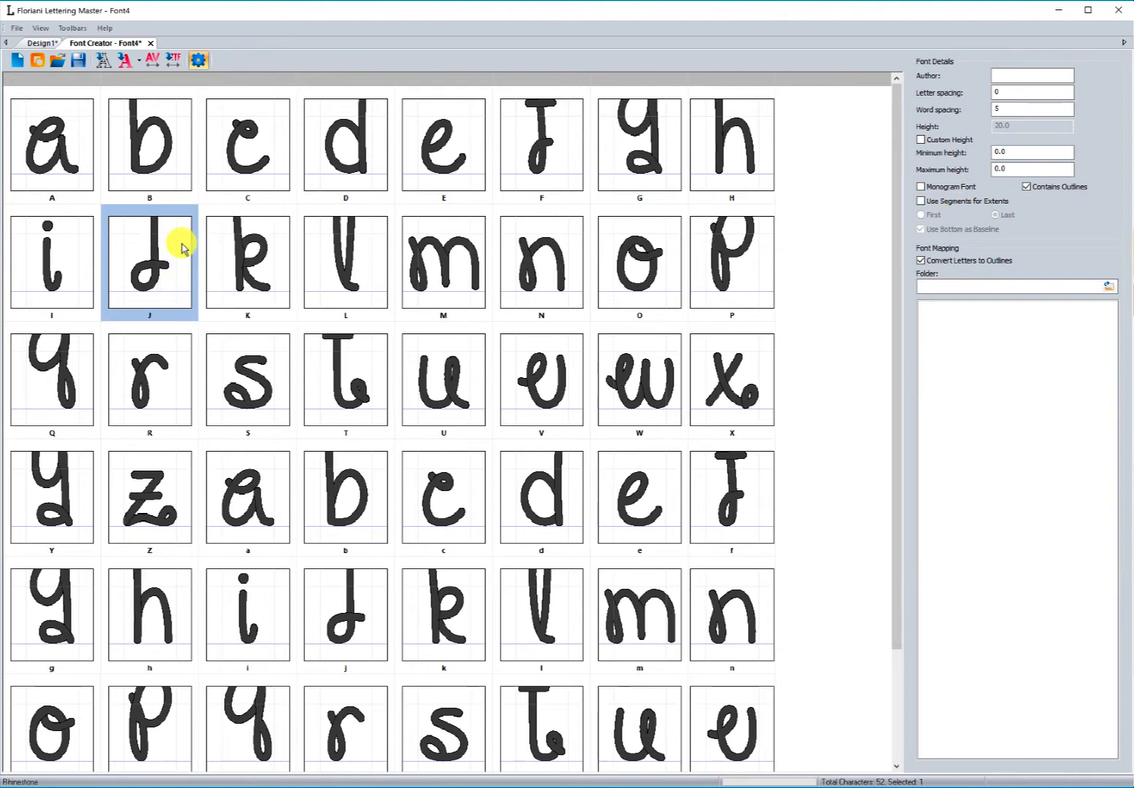
left_click(937, 458)
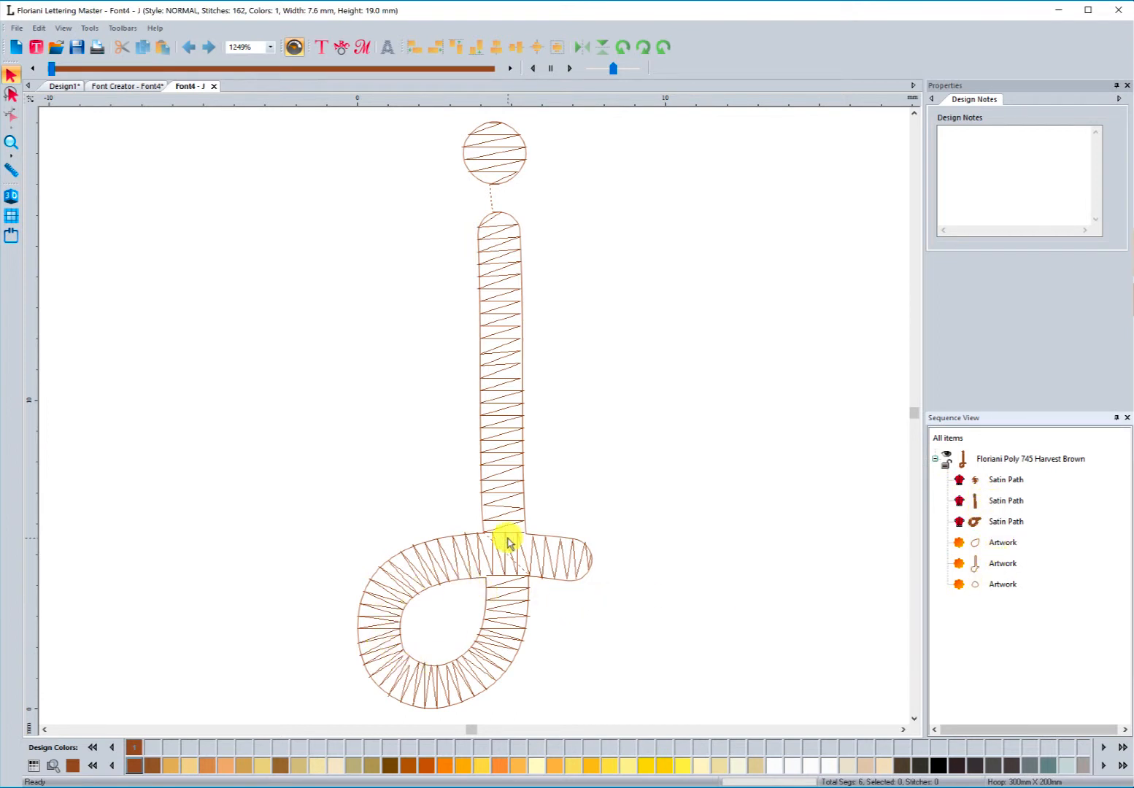
left_click(214, 86)
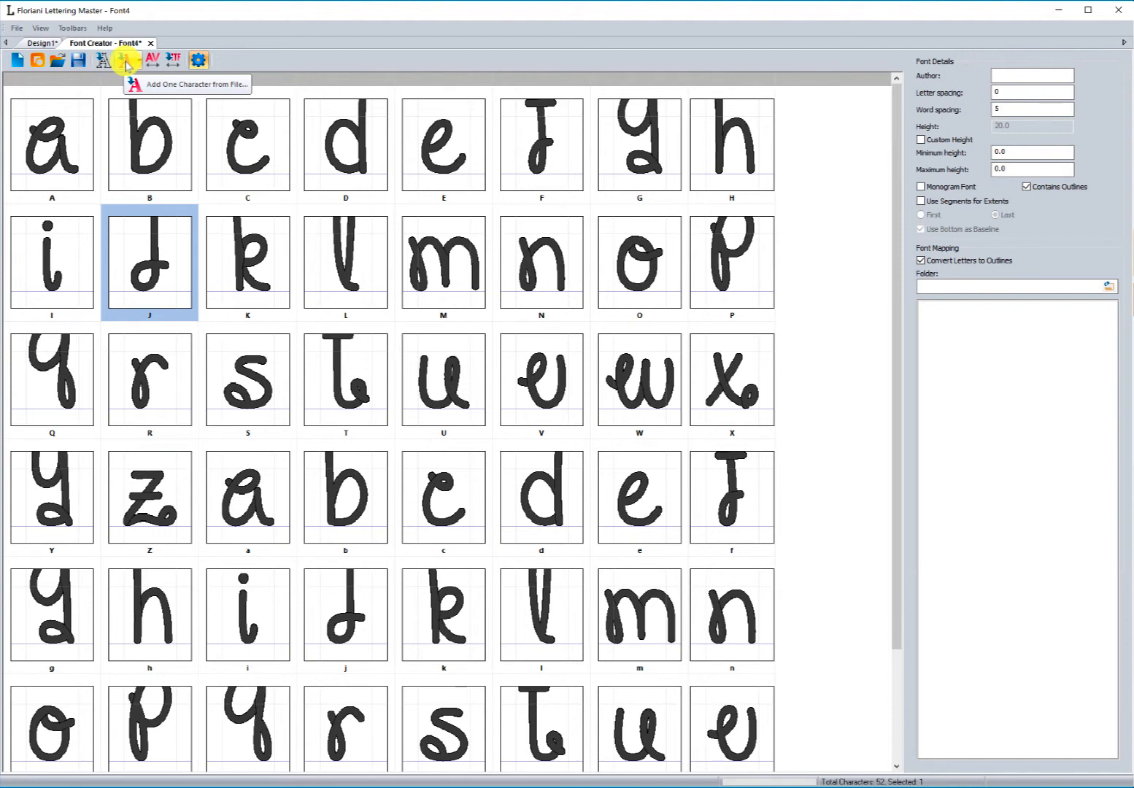
Add 0.waf from the Numbers WAF folder to the font as a single character assigned to key 0
left_click(127, 62)
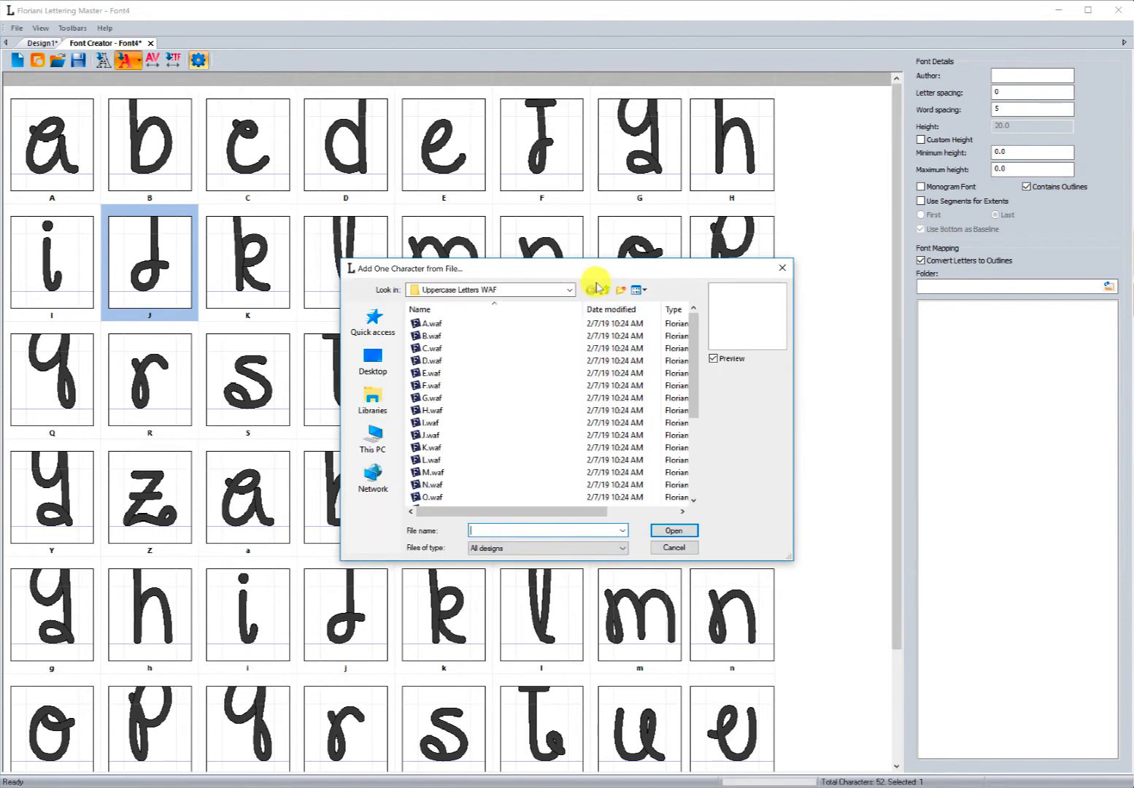
left_click(598, 287)
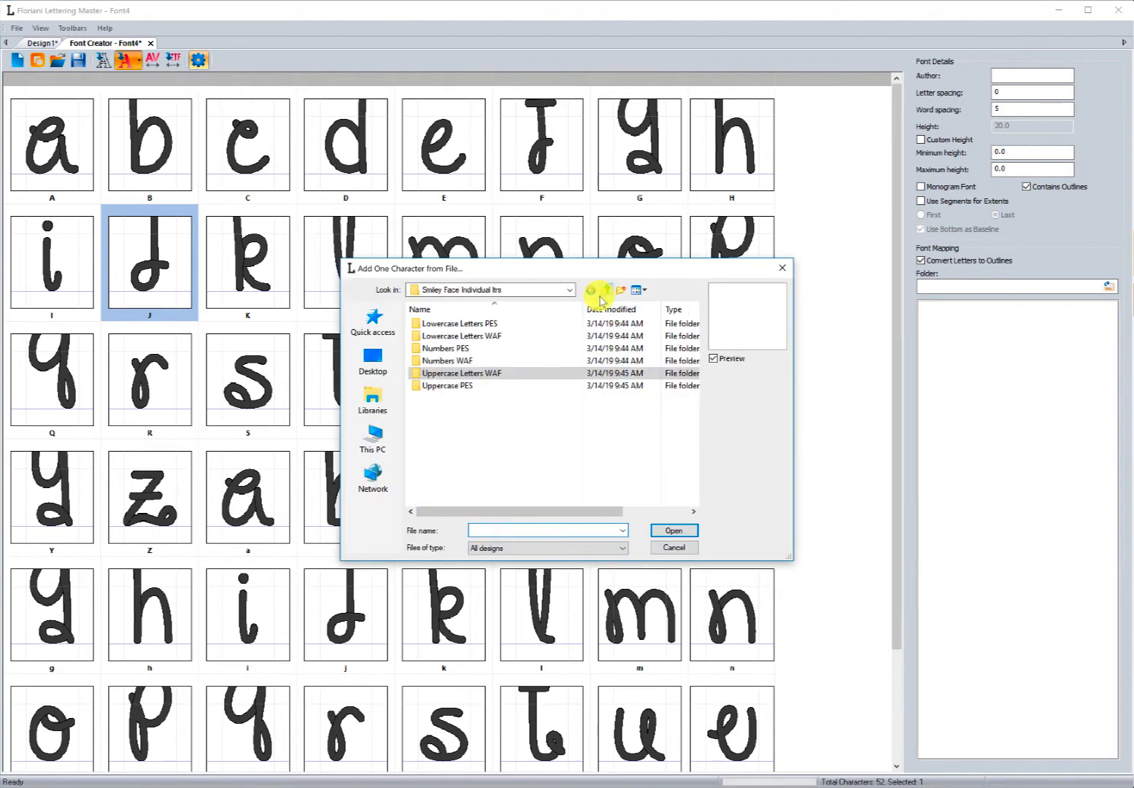
double_click(436, 360)
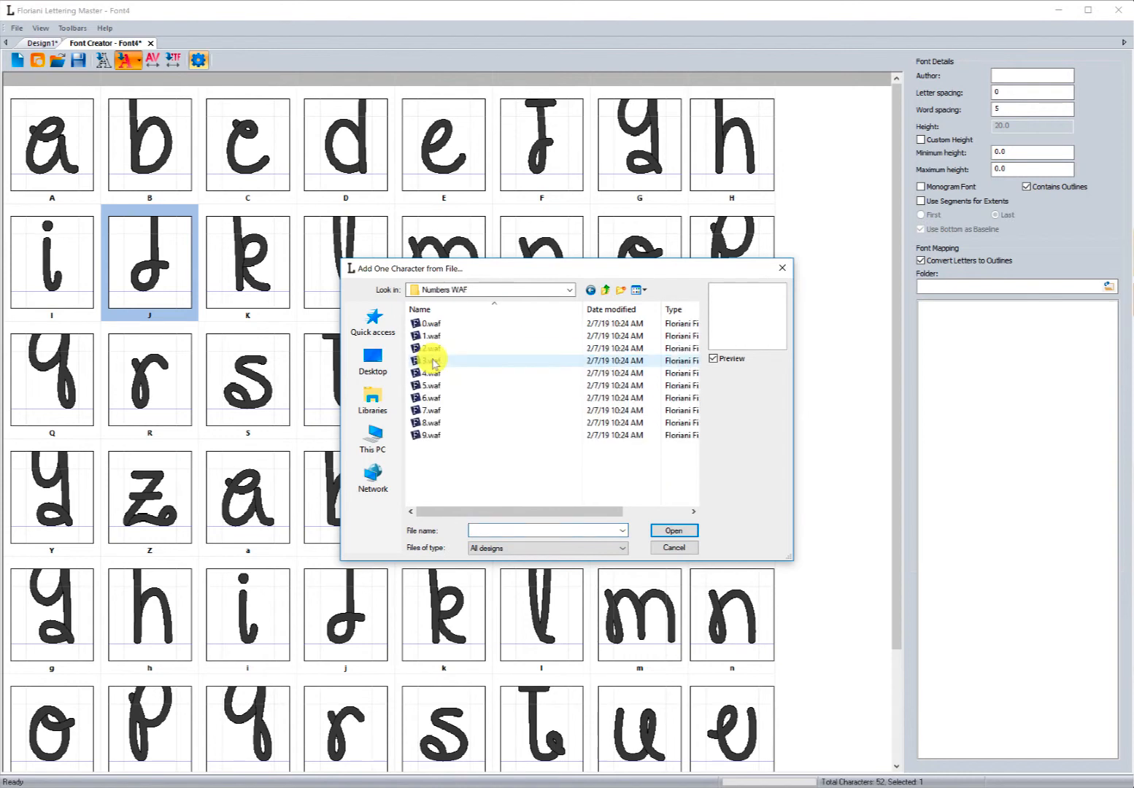
left_click(430, 324)
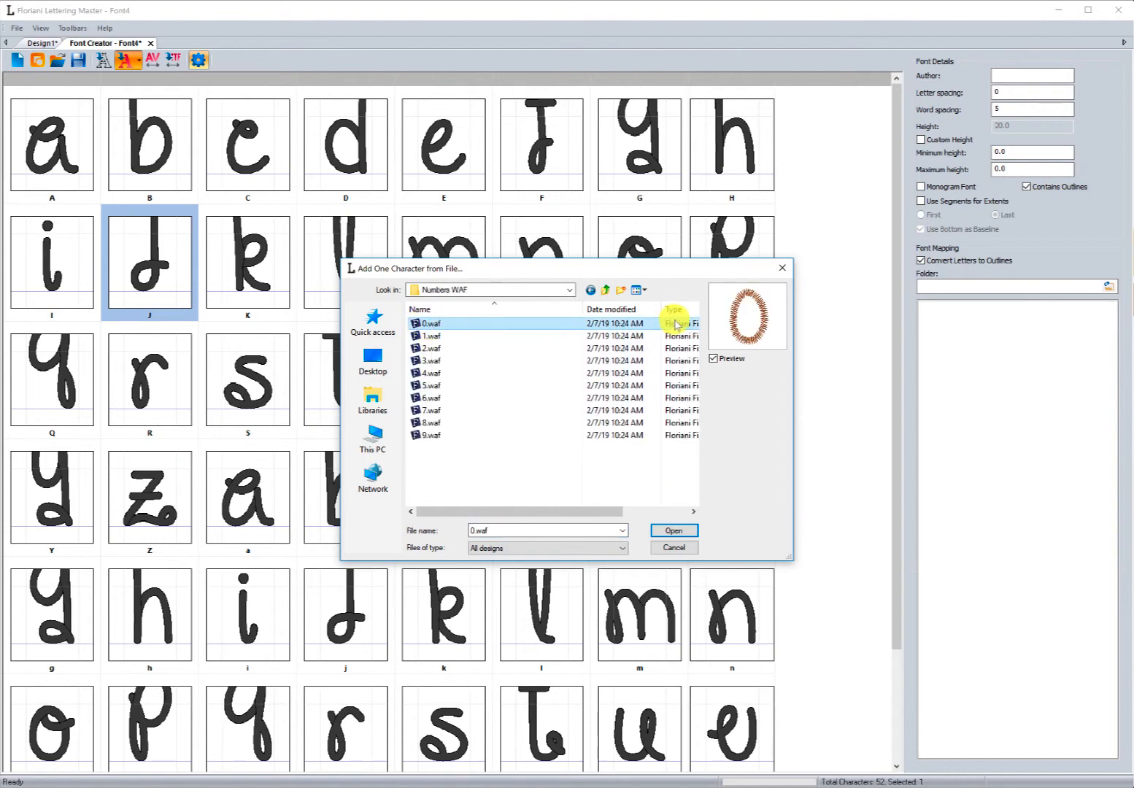
left_click(673, 530)
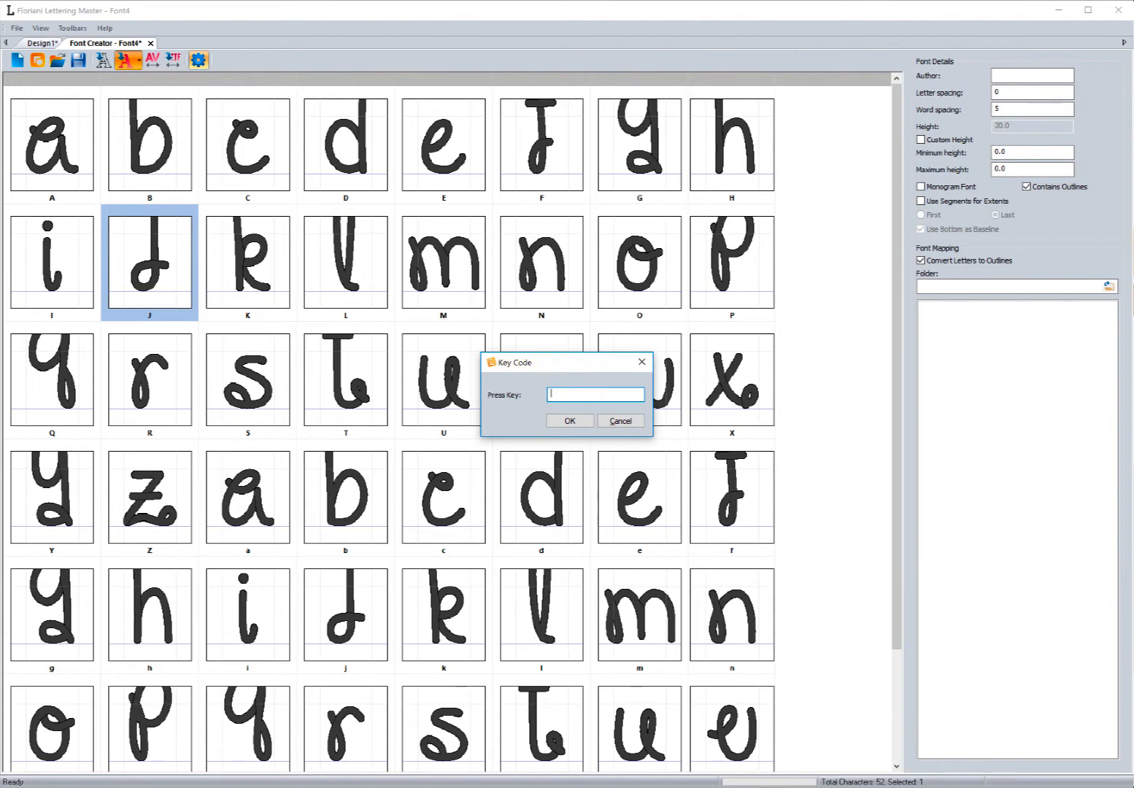
type("0")
left_click(559, 421)
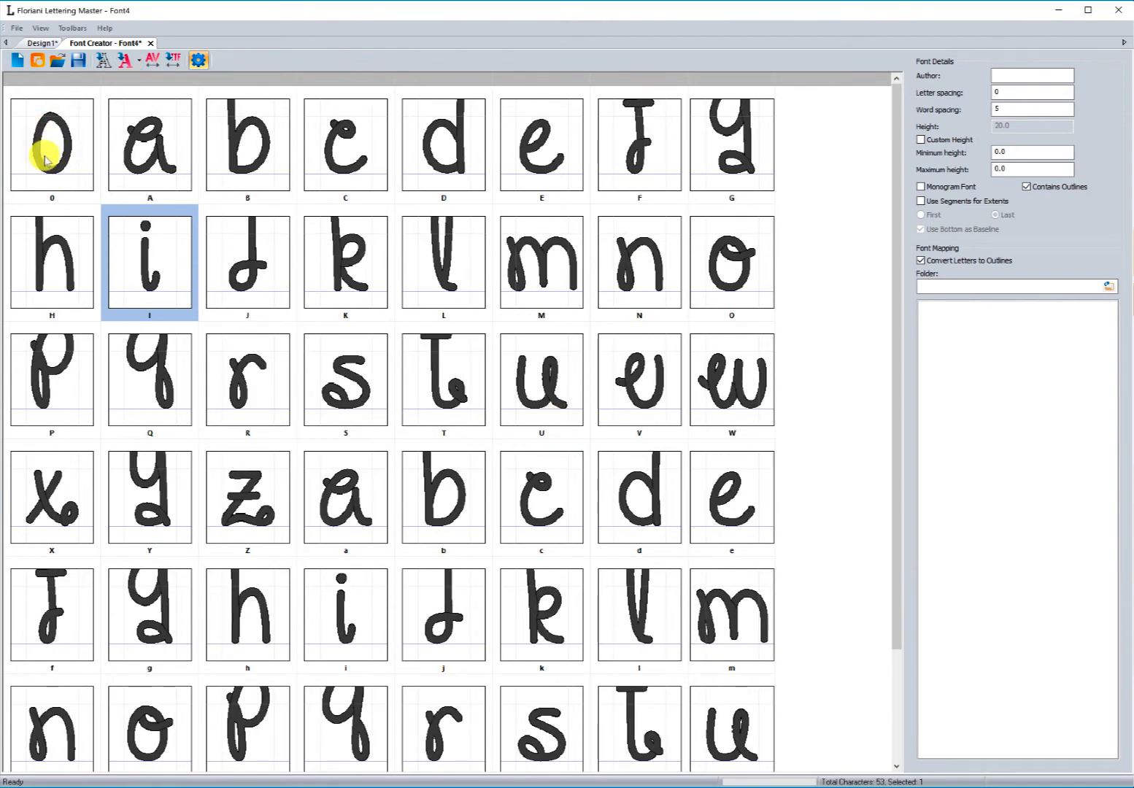
Add 1.waf from the Numbers WAF folder to the font as a single character assigned to key 1
left_click(127, 63)
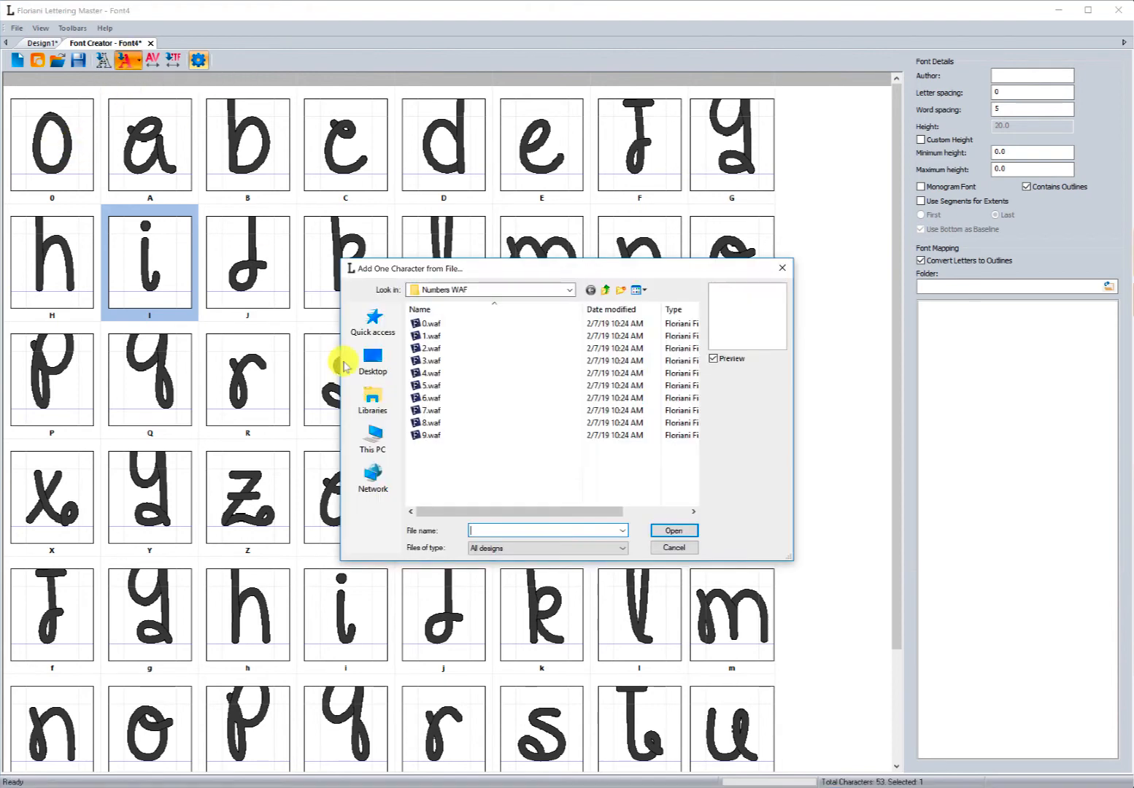
left_click(424, 337)
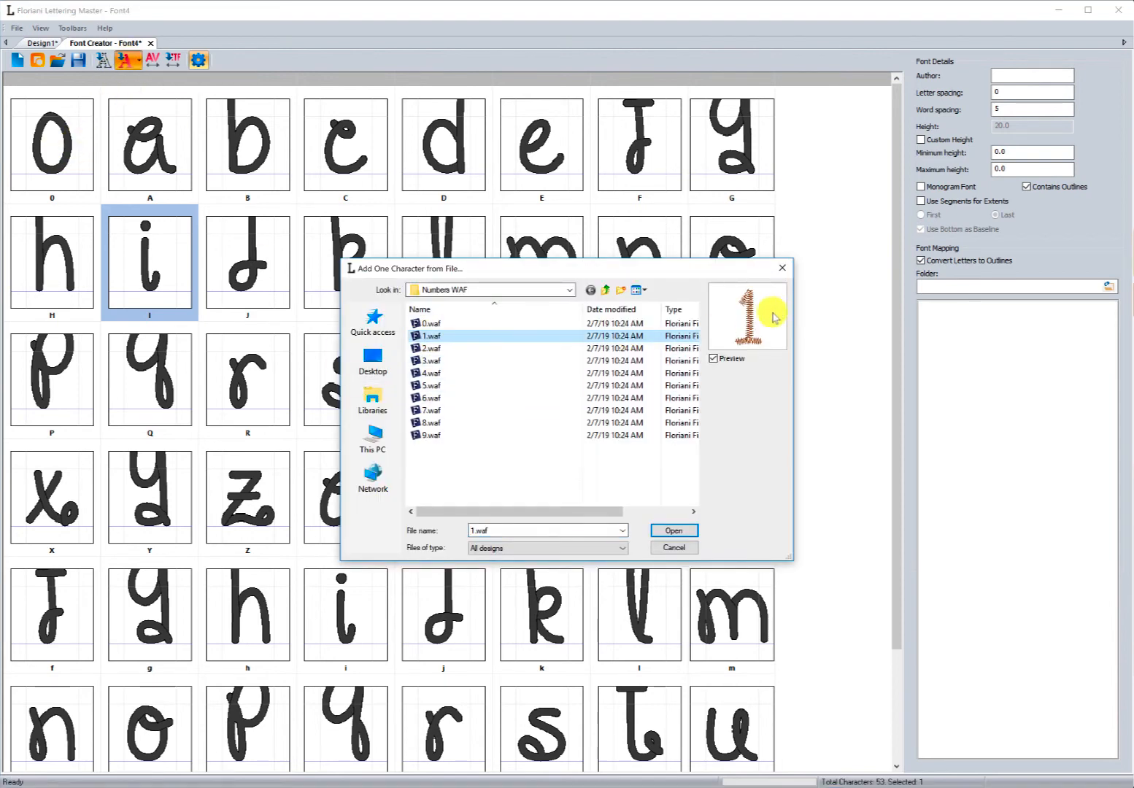
left_click(684, 532)
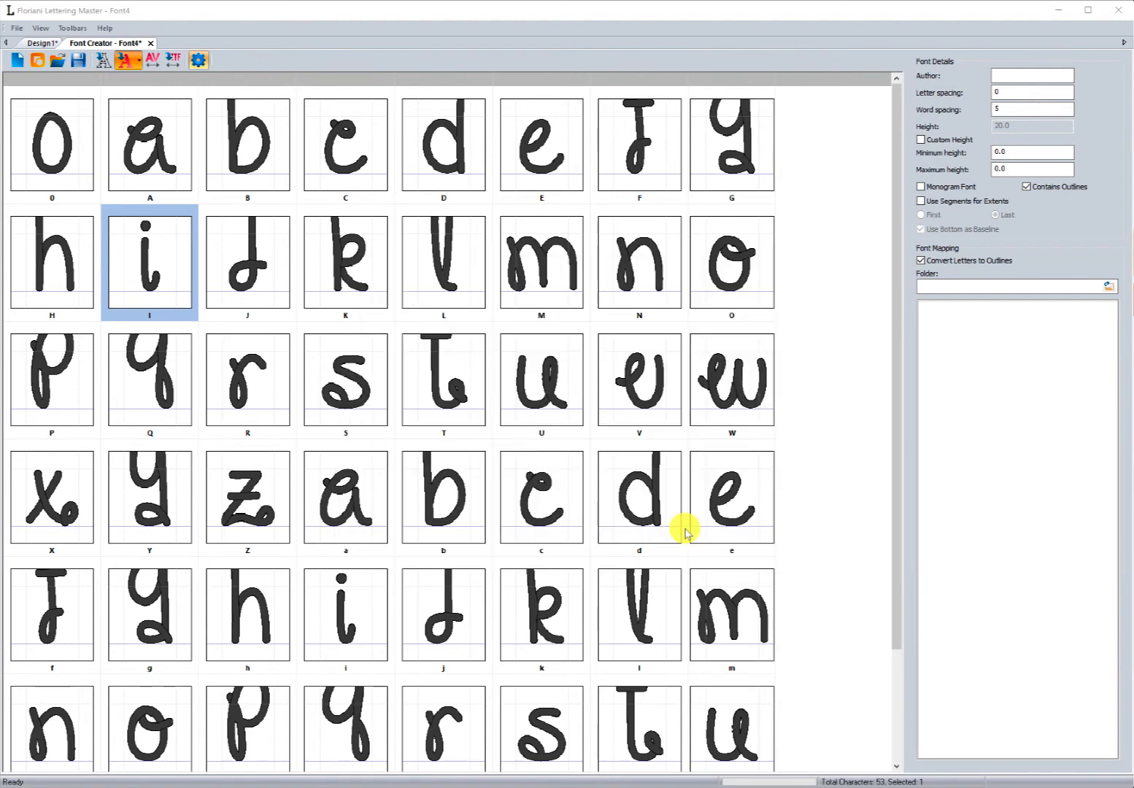
type("1")
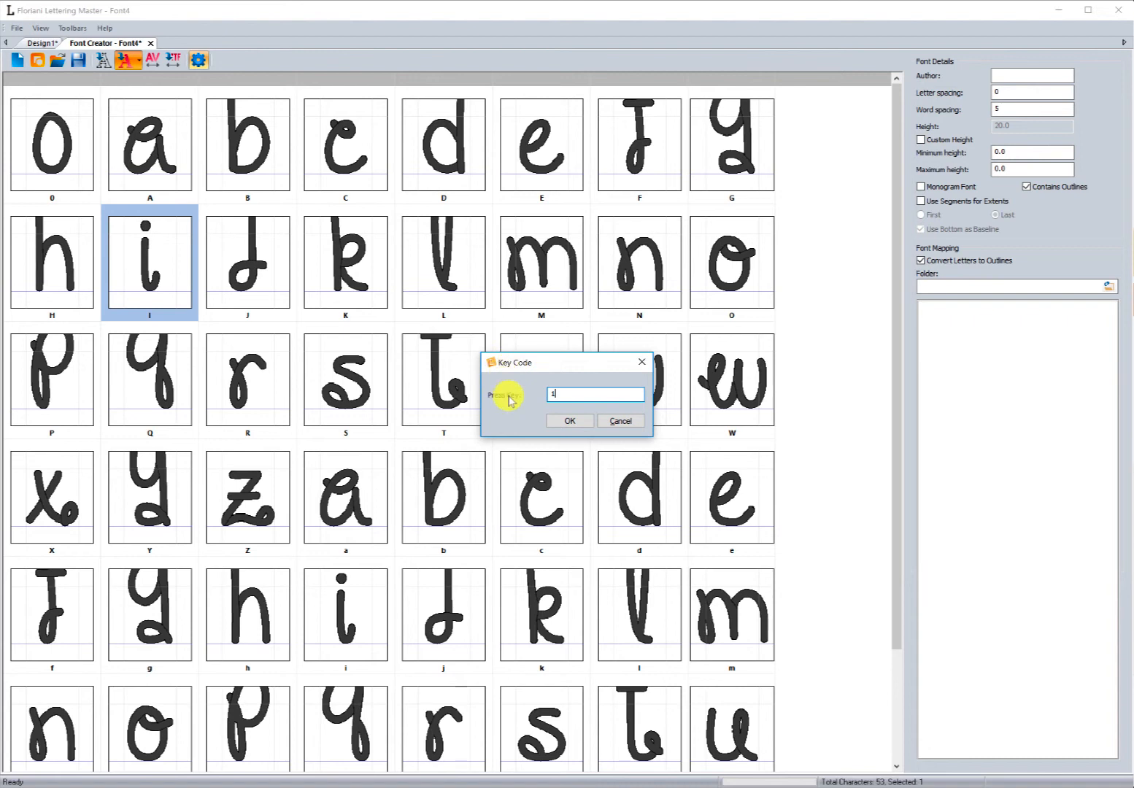
left_click(570, 422)
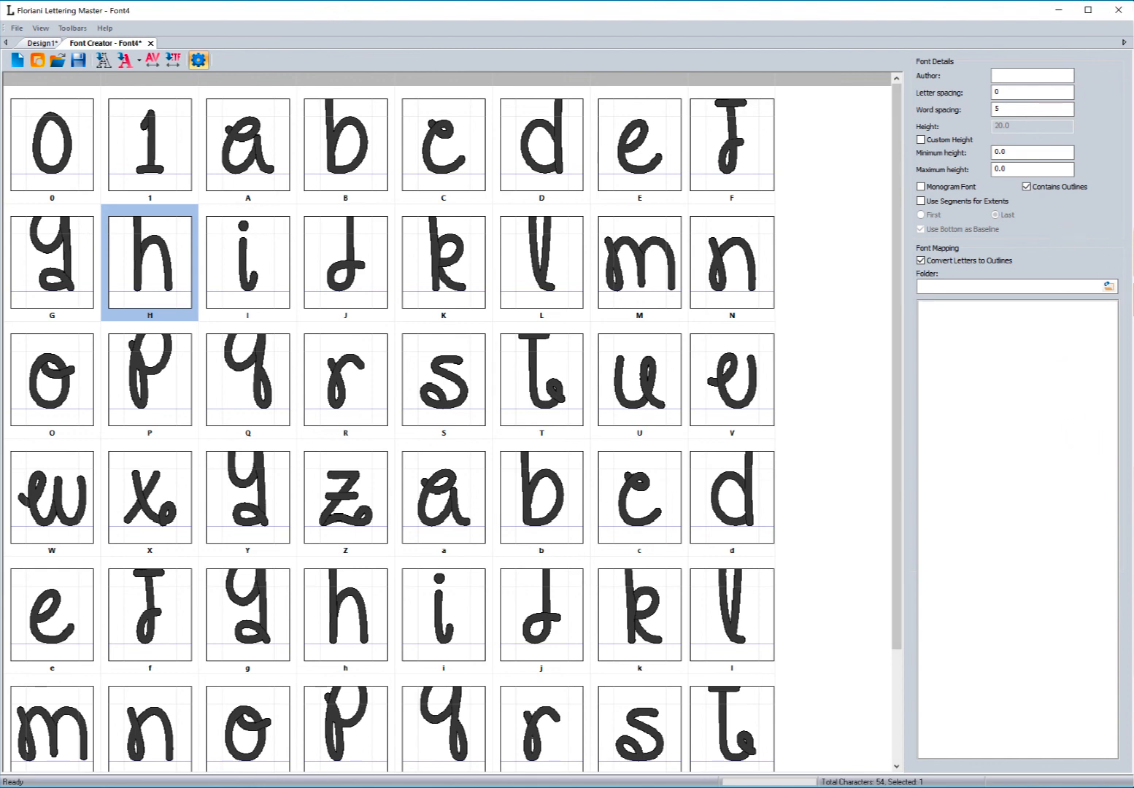
left_click(1080, 1)
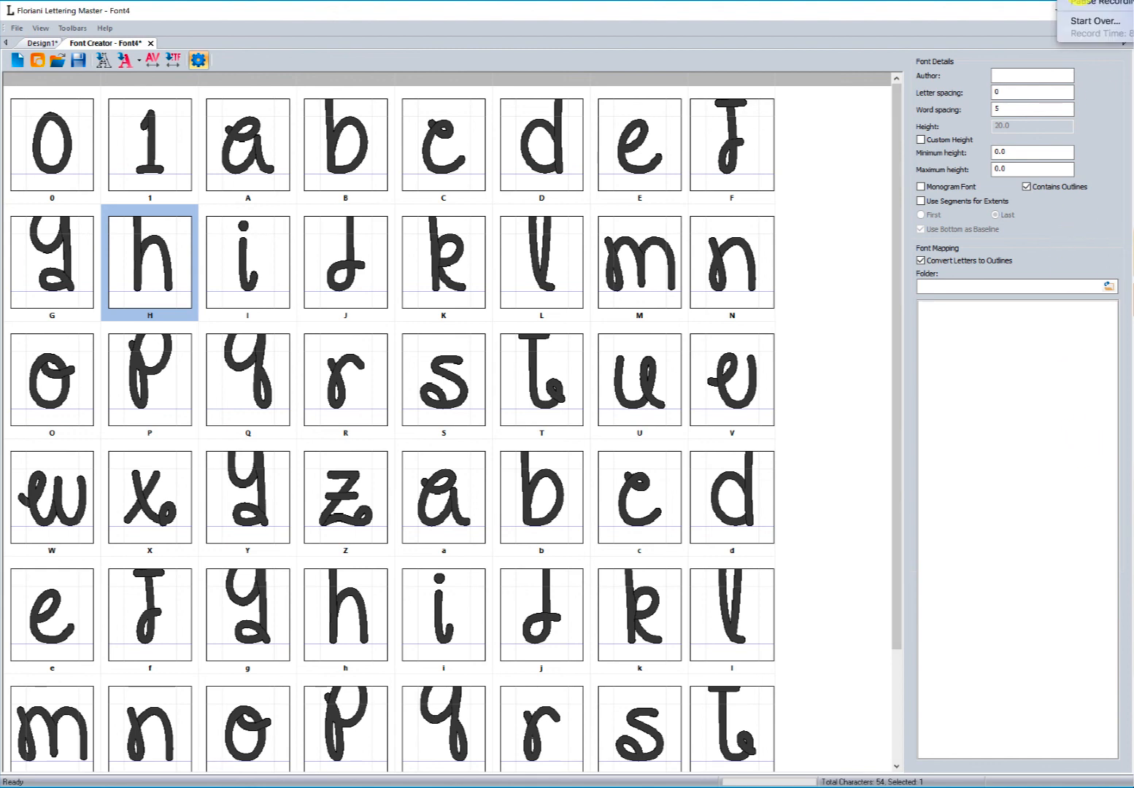